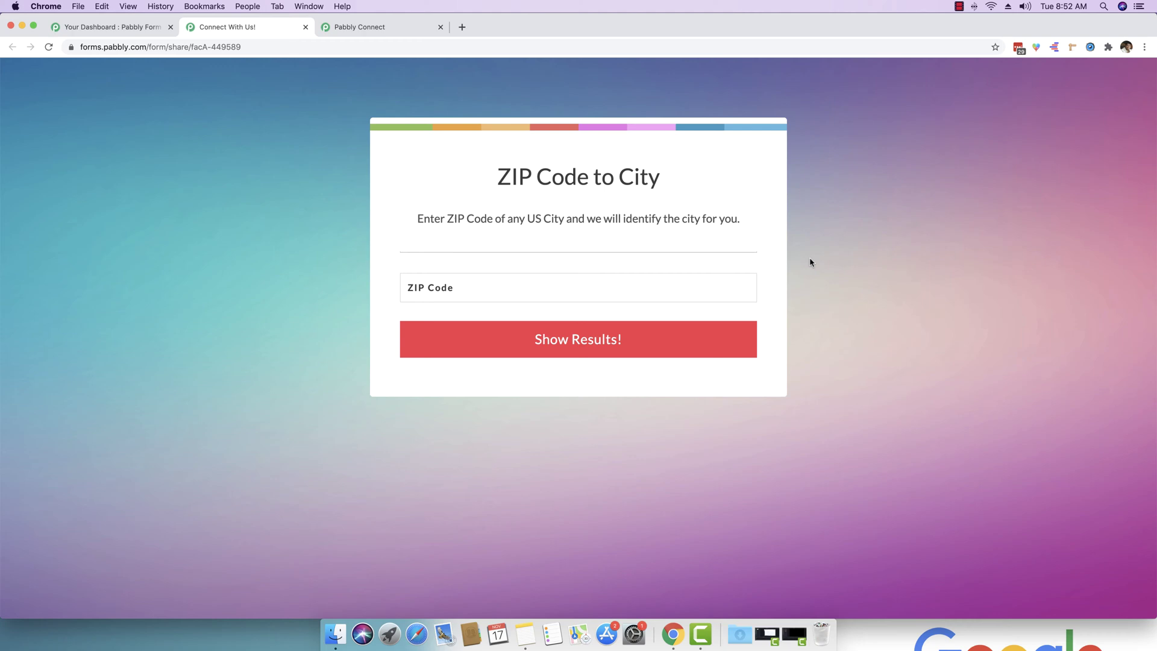
- Enter ZIP code 90210 in the form and submit it to get Beverly Hills details
left_click(529, 298)
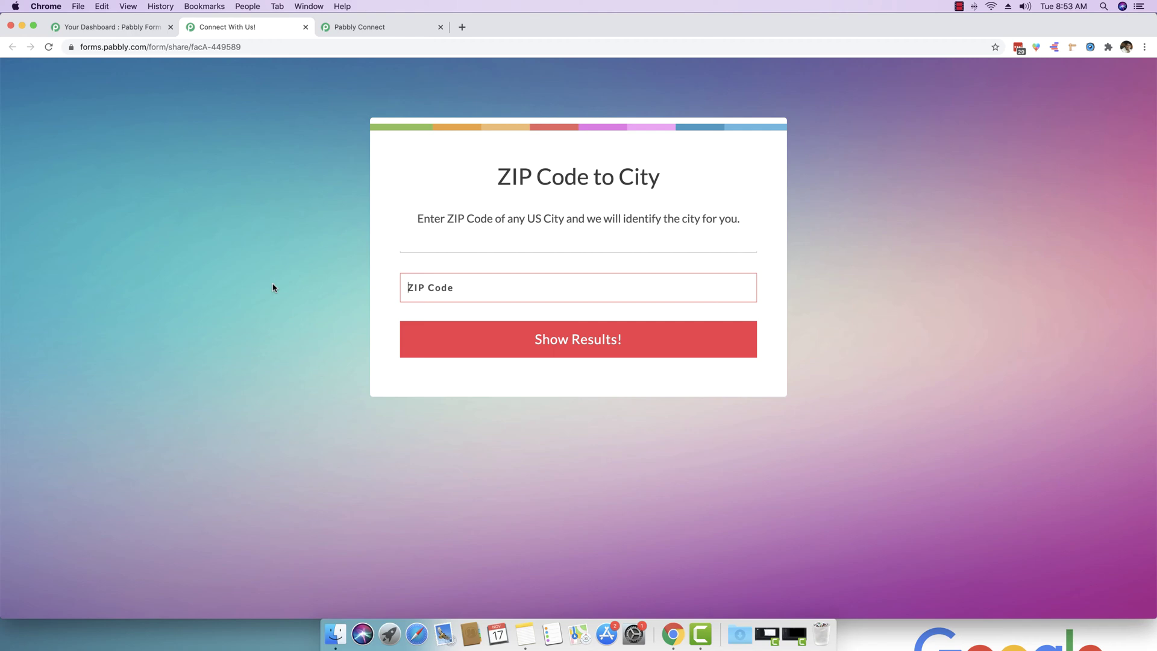
type("90210")
key("BackSpace")
key("BackSpace")
key("BackSpace")
type("210")
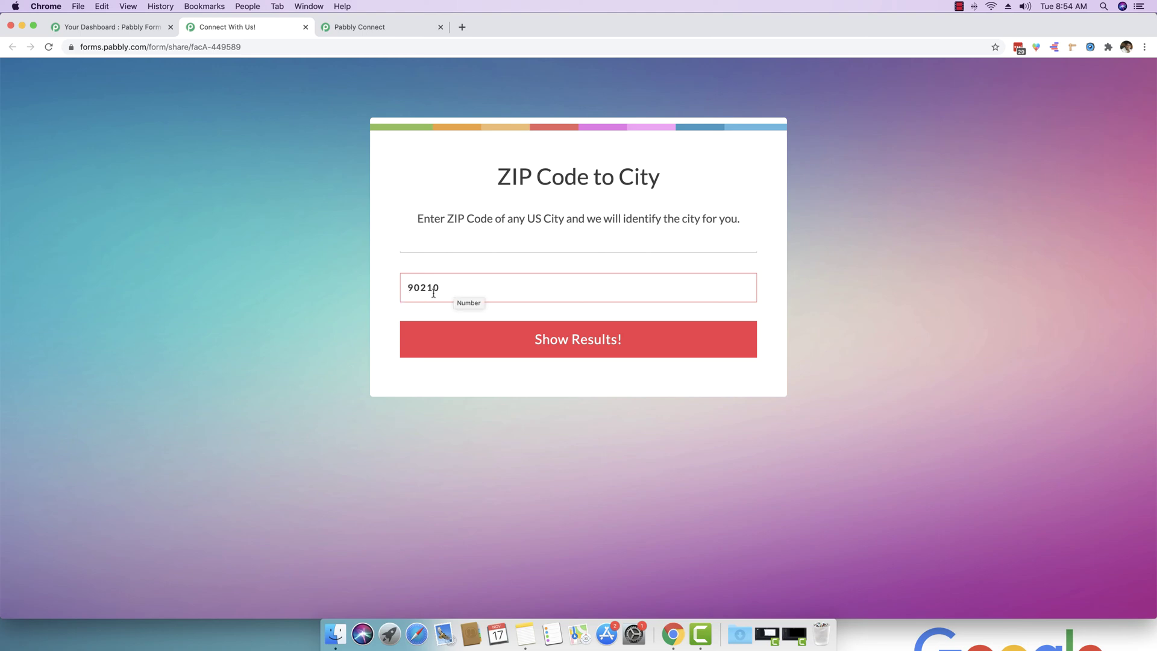
left_click(542, 345)
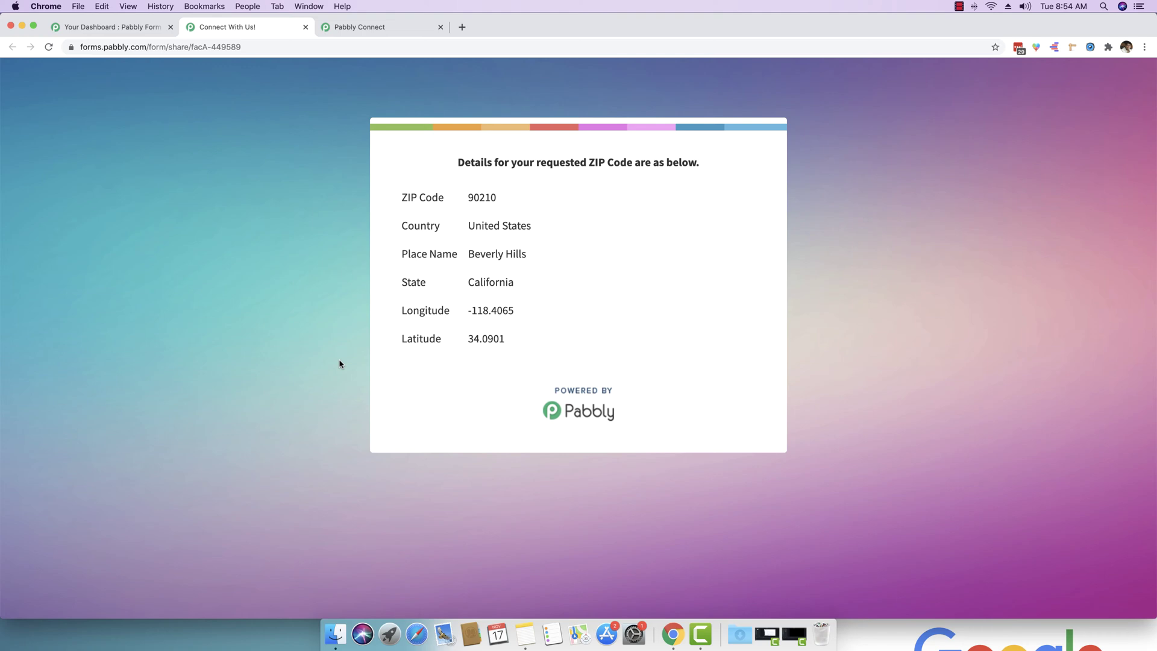
- Go to the Pabbly Connect workflow and collapse the Webhook and API steps
left_click(350, 28)
scroll(392, 185, "up", 20)
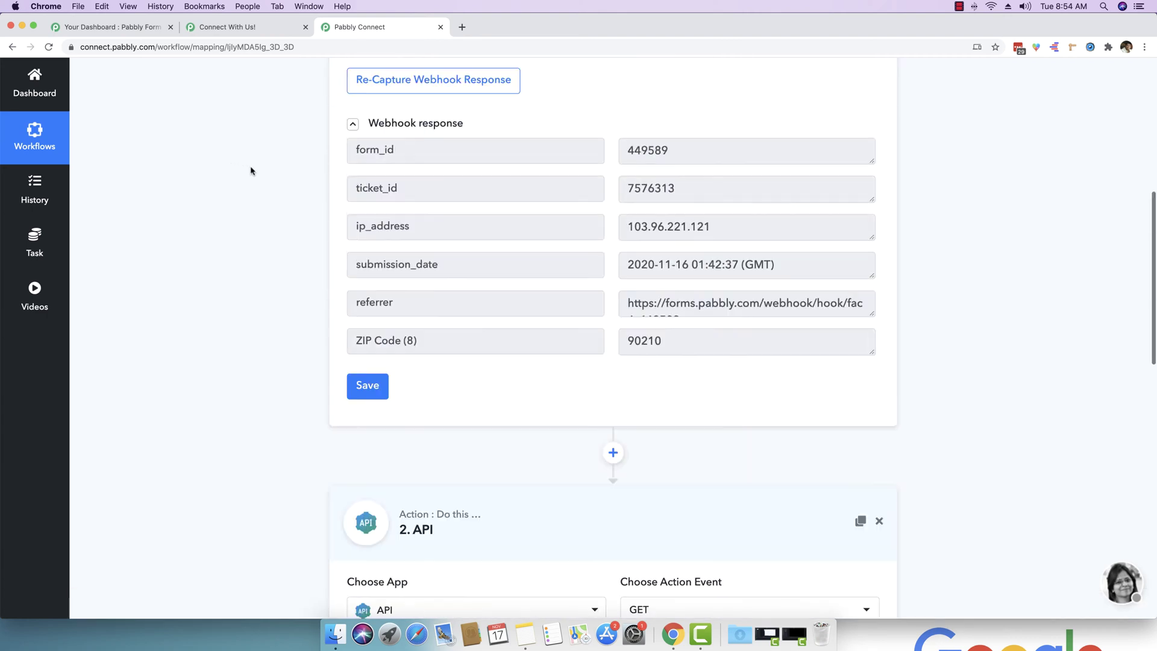
left_click(505, 278)
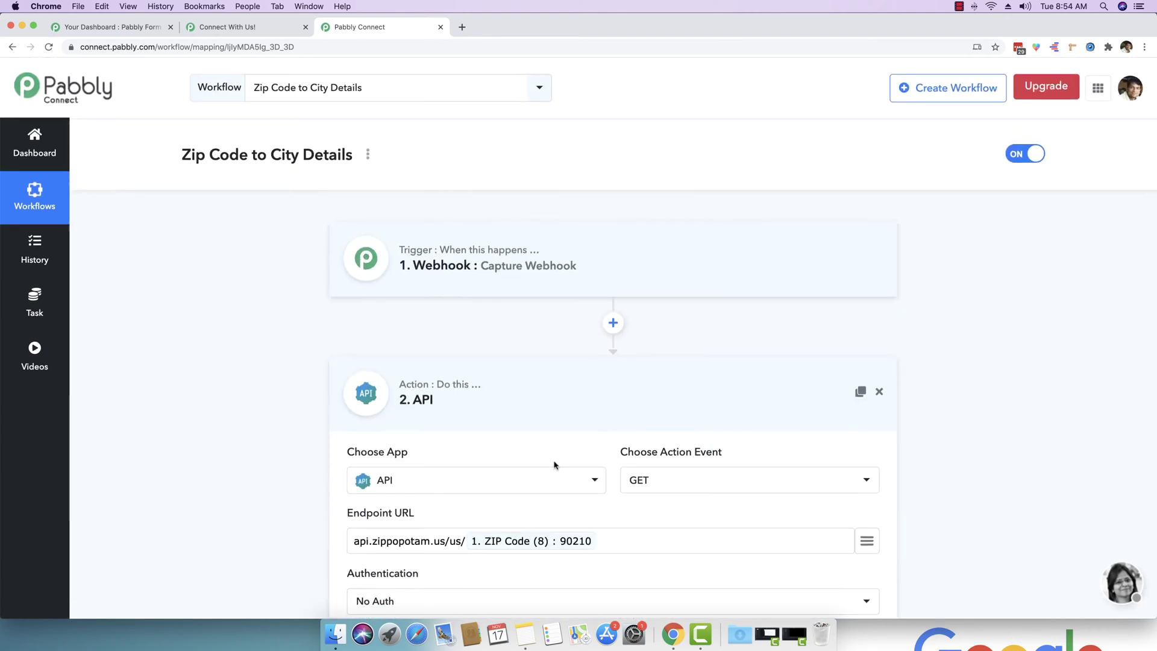
left_click(537, 392)
- Expand the Webhook trigger and select its captured ZIP Code value 90210
left_click(540, 265)
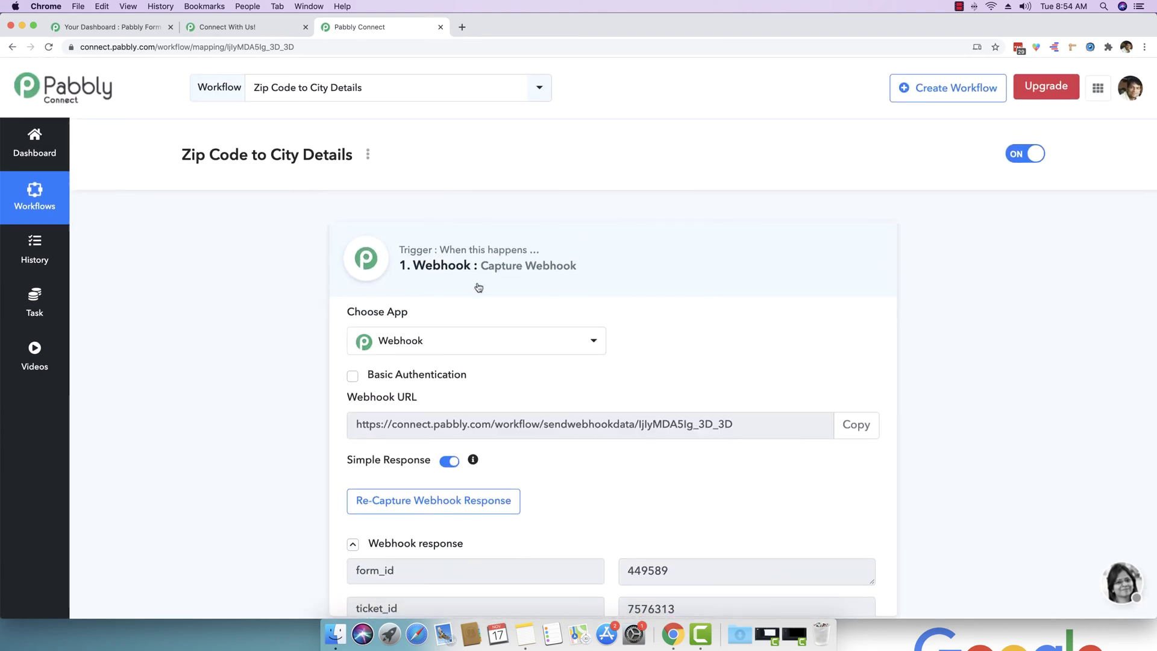
scroll(422, 301, "down", 5)
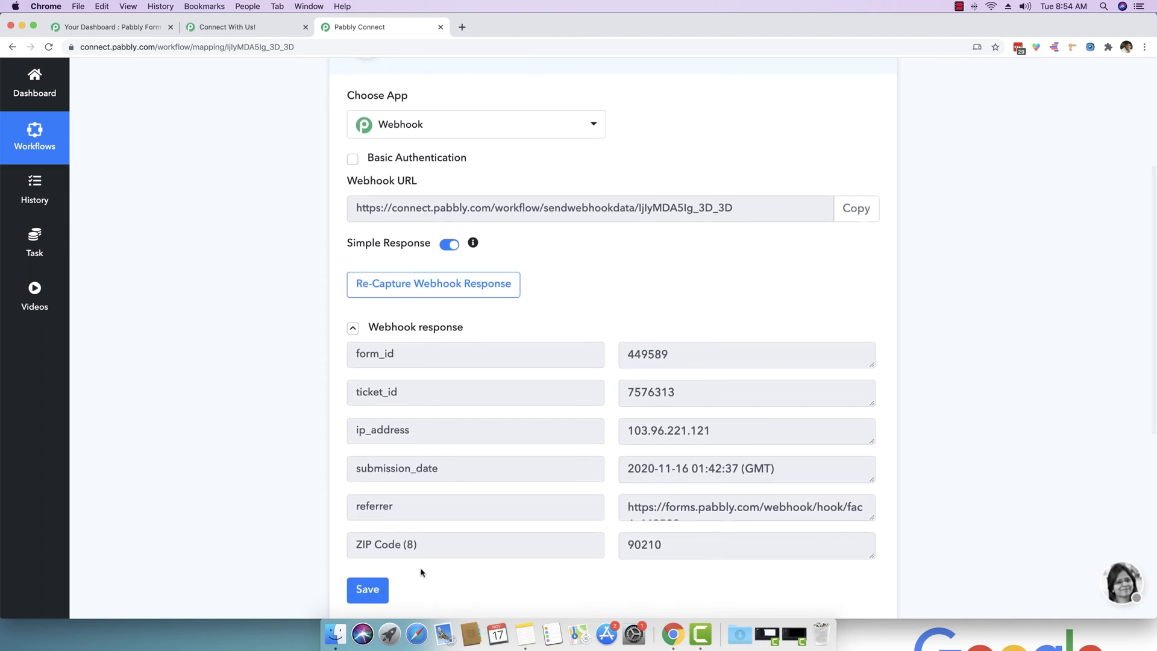
left_click(356, 545)
double_click(643, 544)
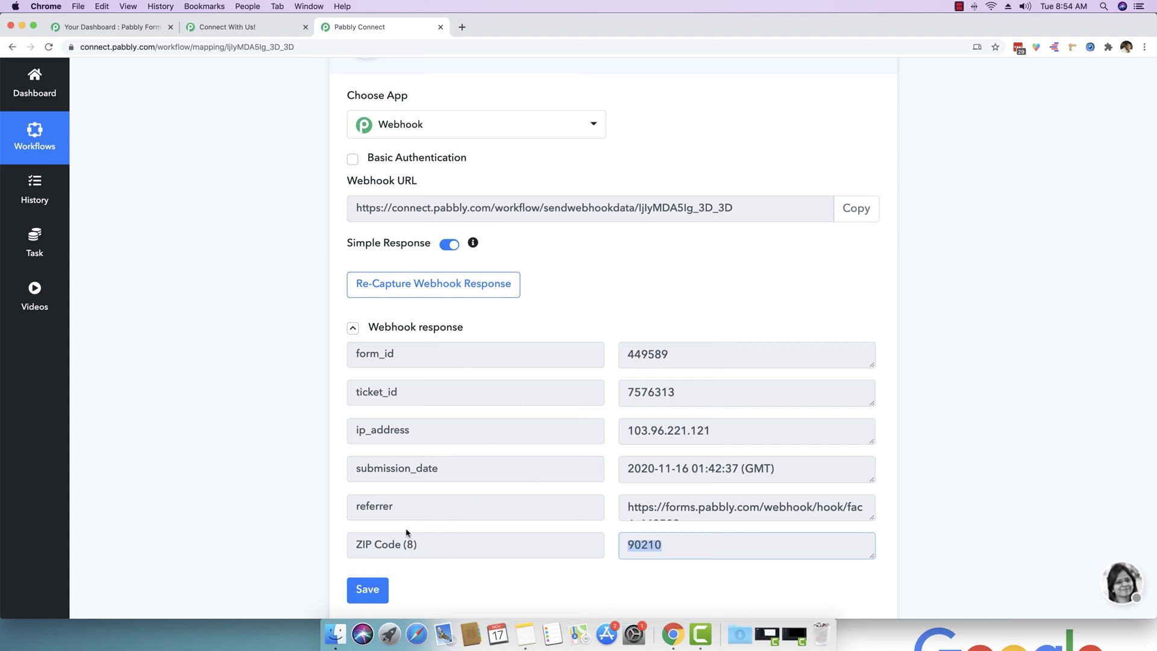
scroll(325, 524, "down", 5)
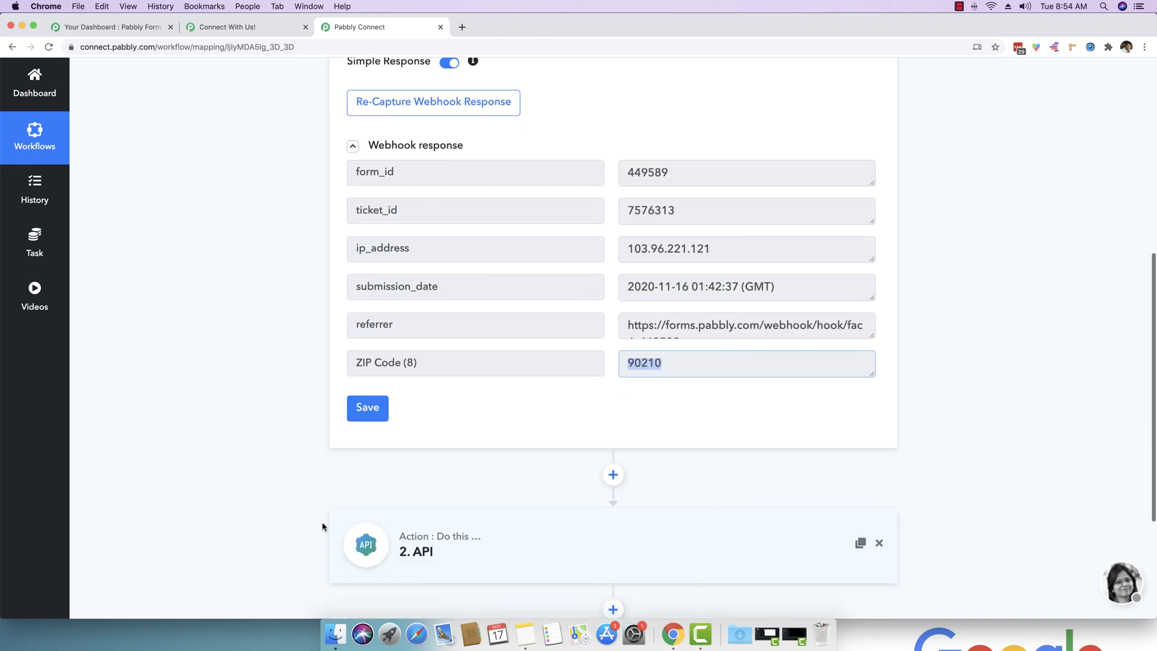
- Expand the API action and review its api.zippopotam.us endpoint and Beverly Hills, California response
left_click(495, 394)
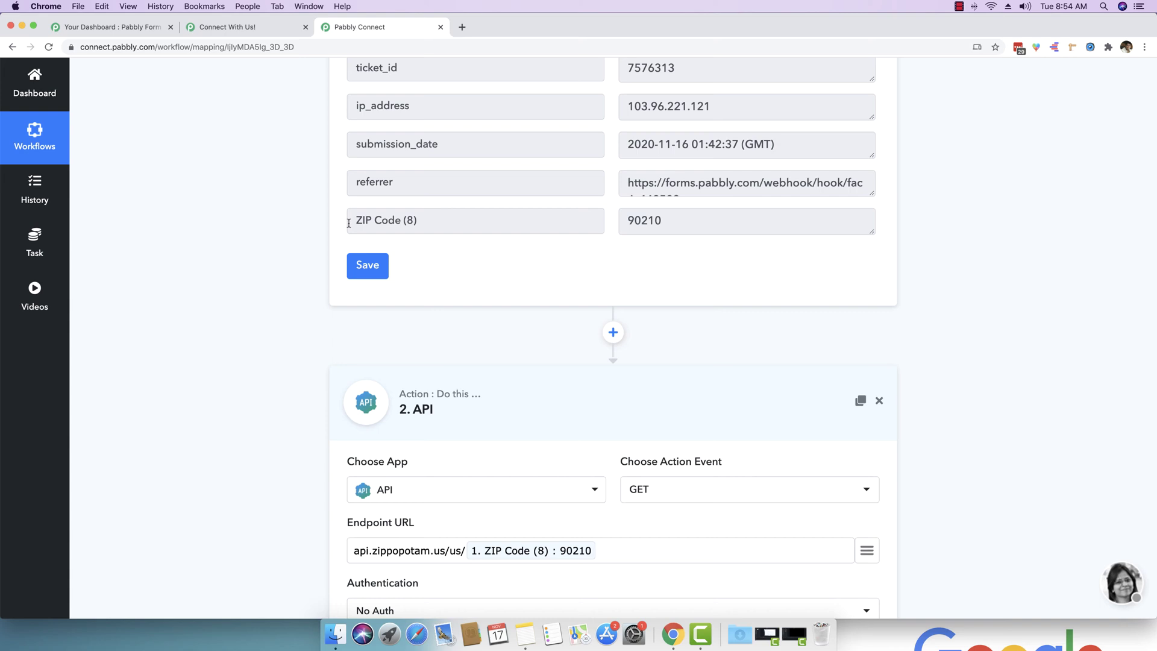
scroll(329, 252, "down", 5)
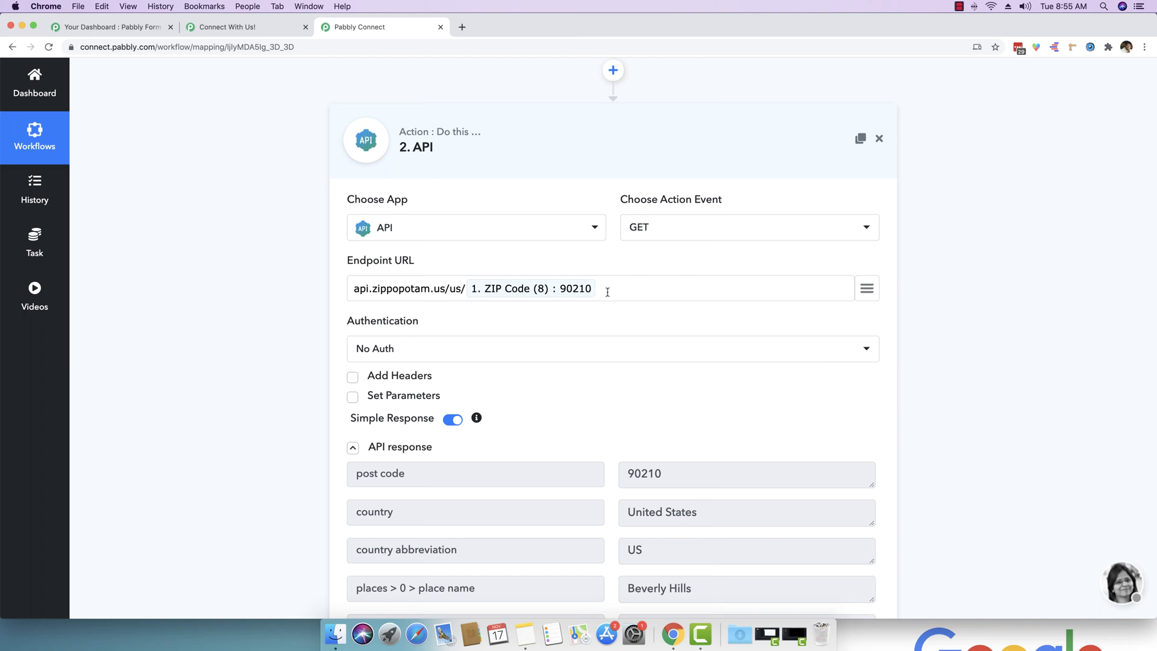
scroll(607, 292, "down", 5)
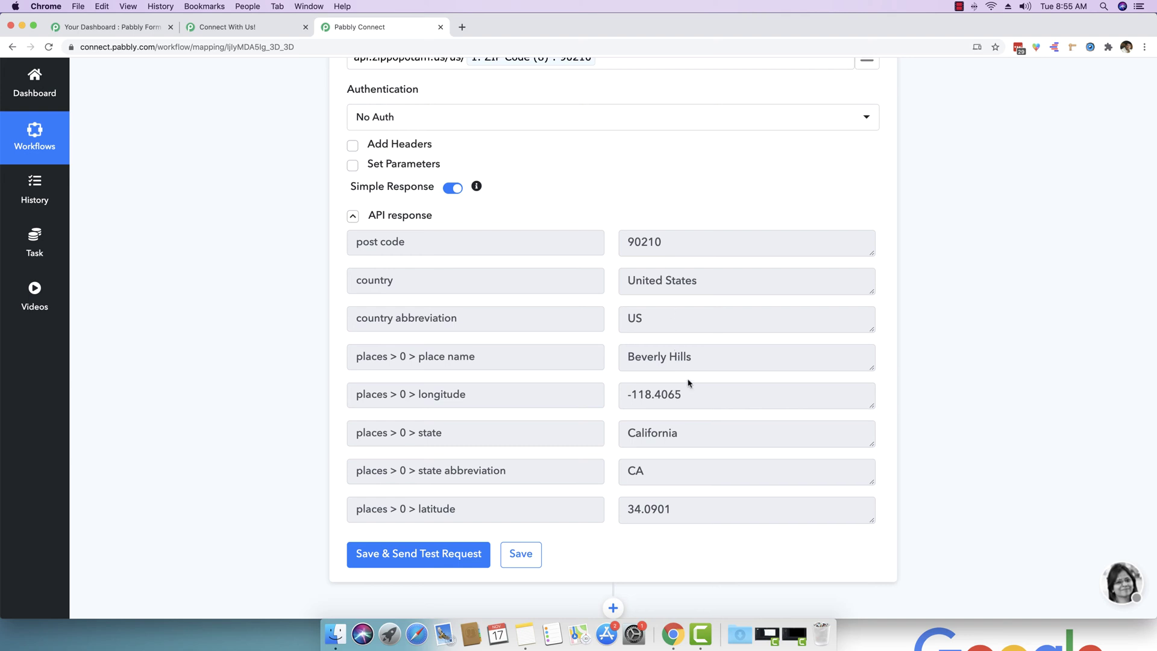
scroll(693, 383, "up", 1)
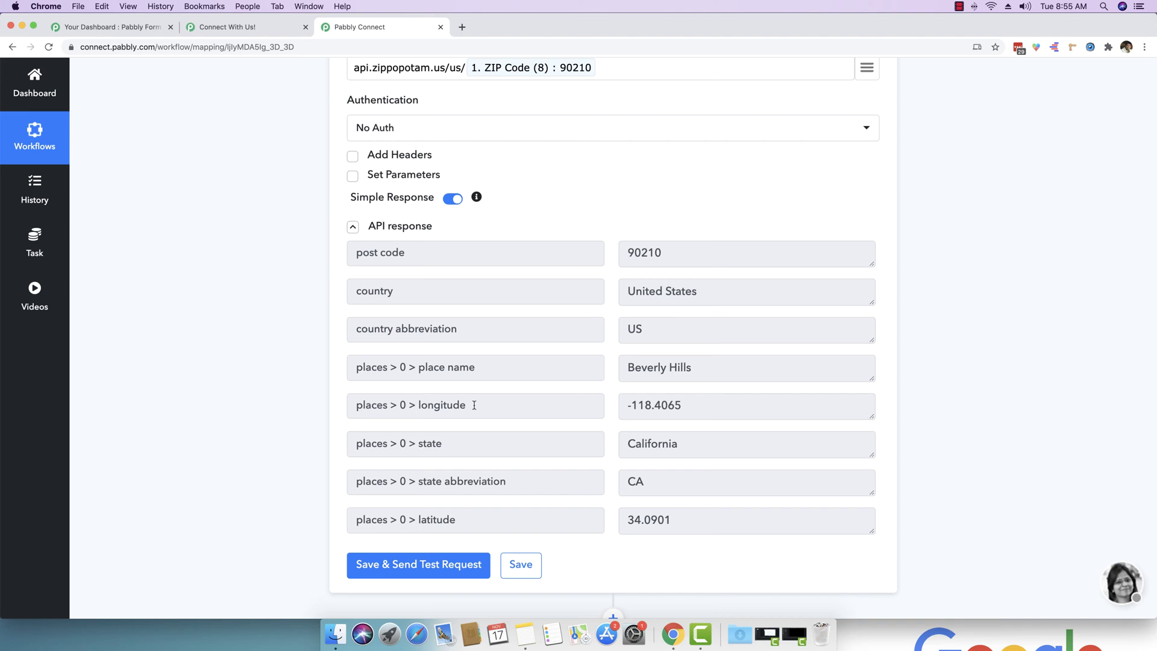
left_click(245, 30)
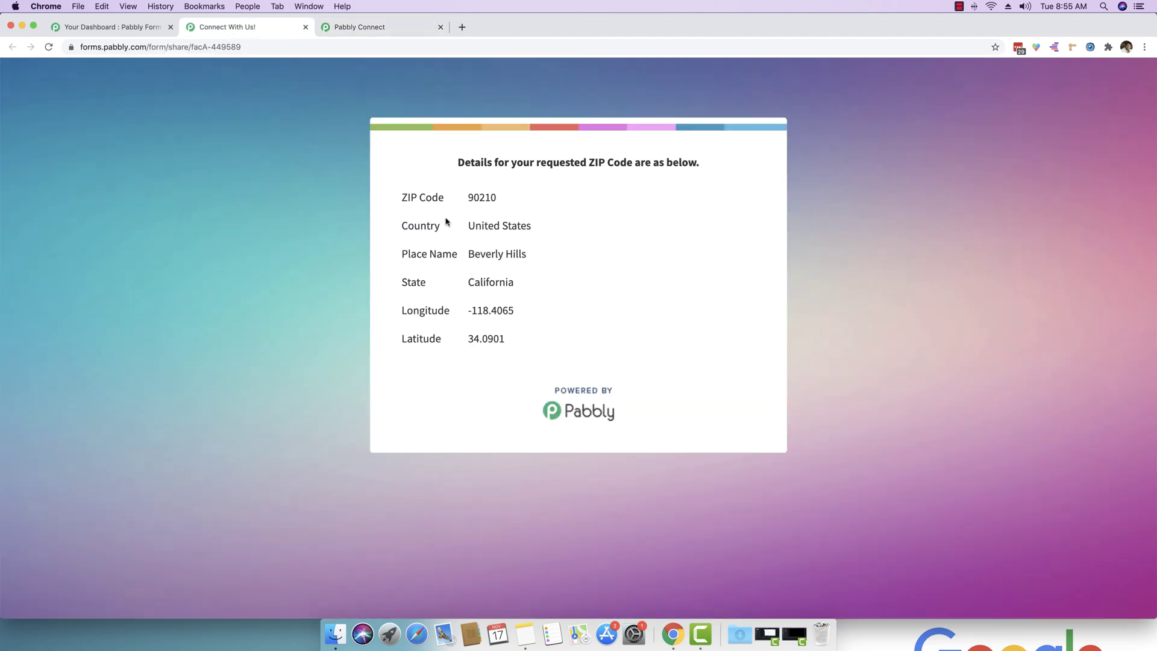
left_click_drag(399, 199, 444, 198)
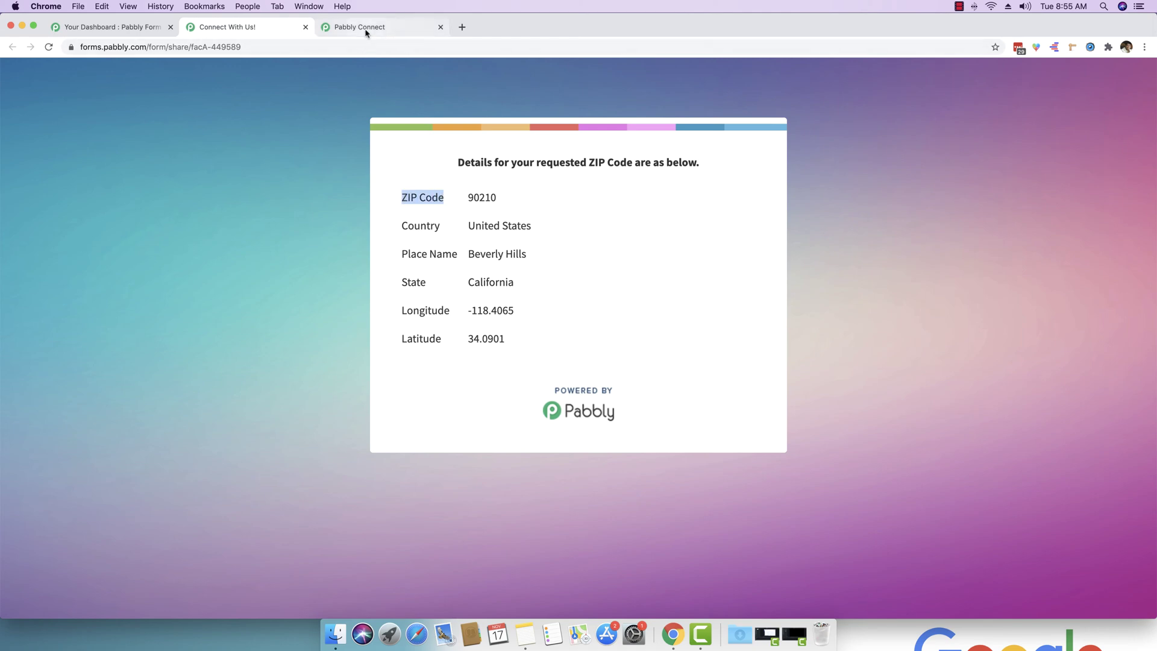
left_click(359, 27)
left_click_drag(405, 253, 355, 251)
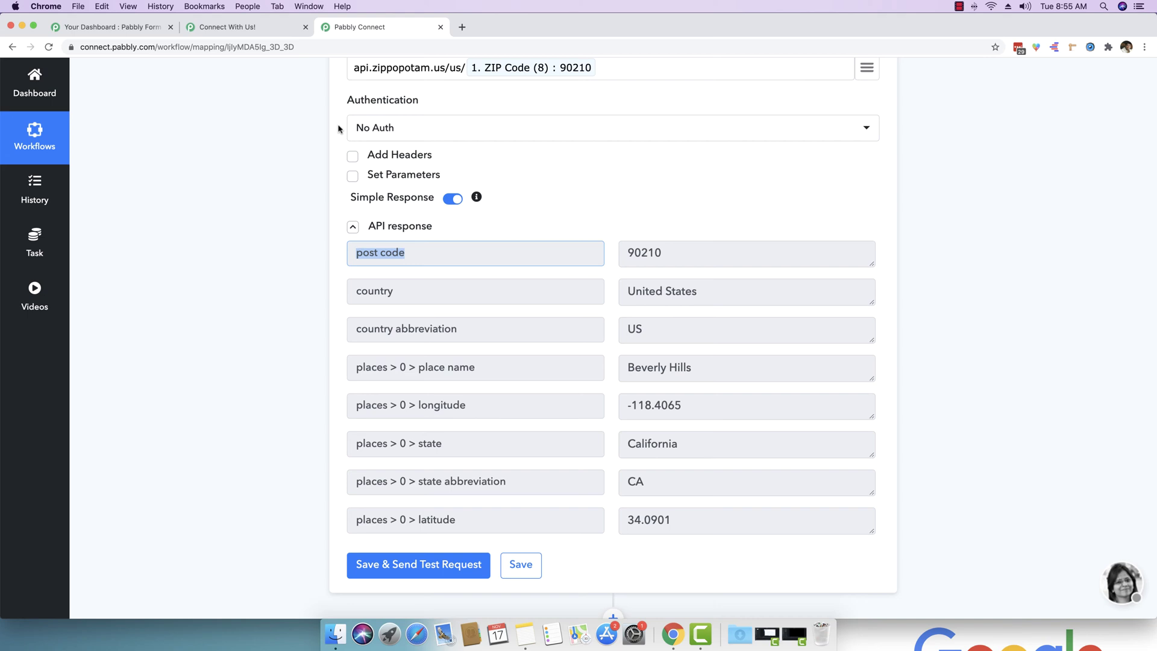
left_click(383, 295)
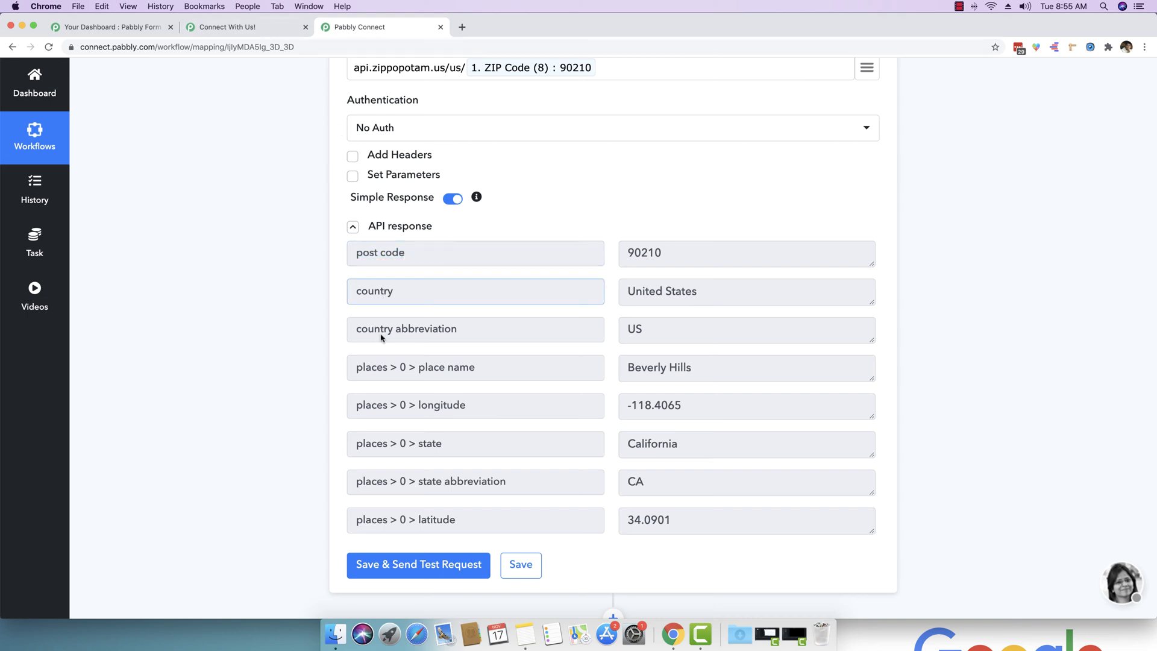
left_click_drag(356, 368, 481, 368)
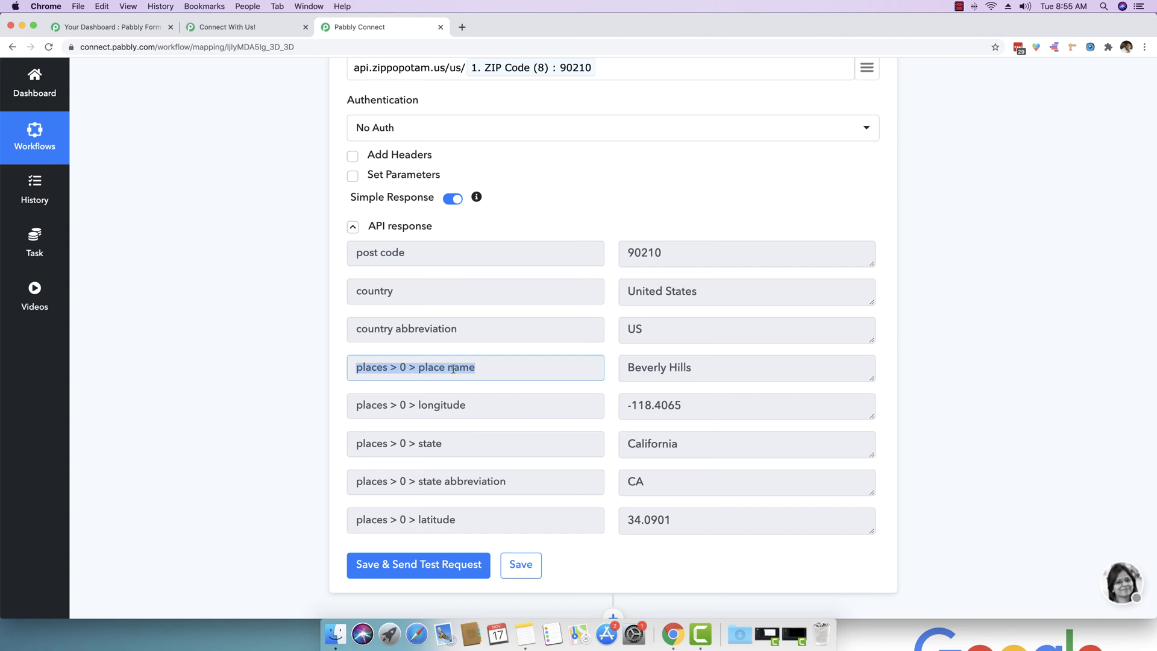
left_click(272, 29)
left_click_drag(402, 254, 455, 253)
left_click(374, 27)
scroll(222, 377, "down", 5)
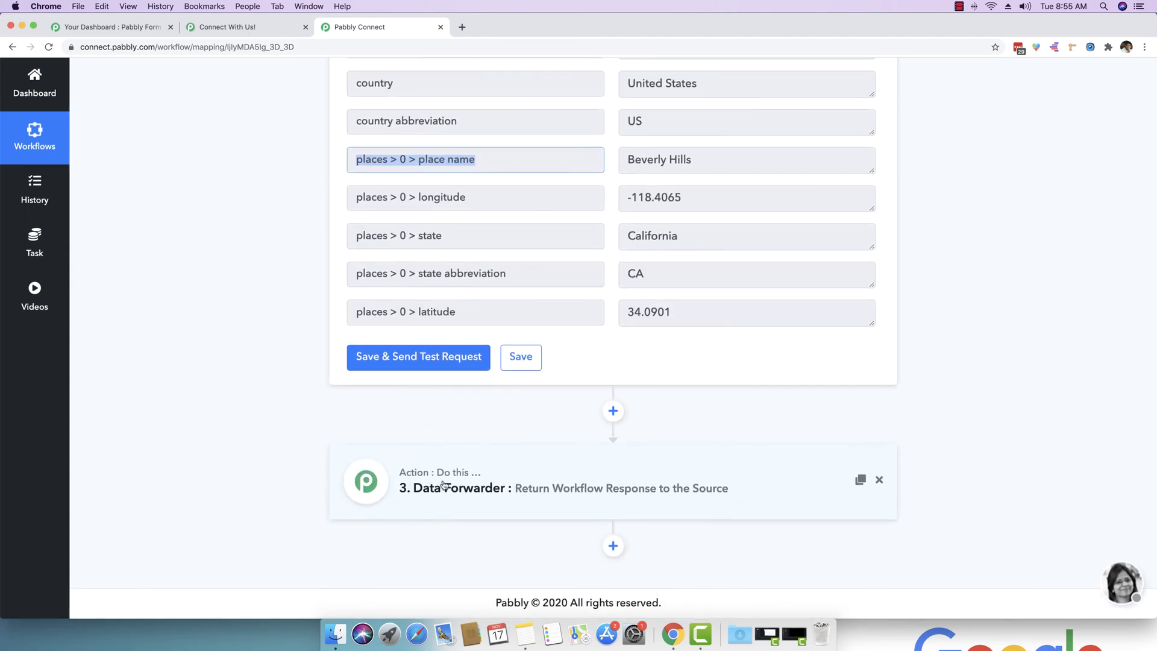
- Expand the Data Forwarder JSON and compare its mapped labels with the form's results page
left_click(444, 485)
scroll(247, 425, "down", 5)
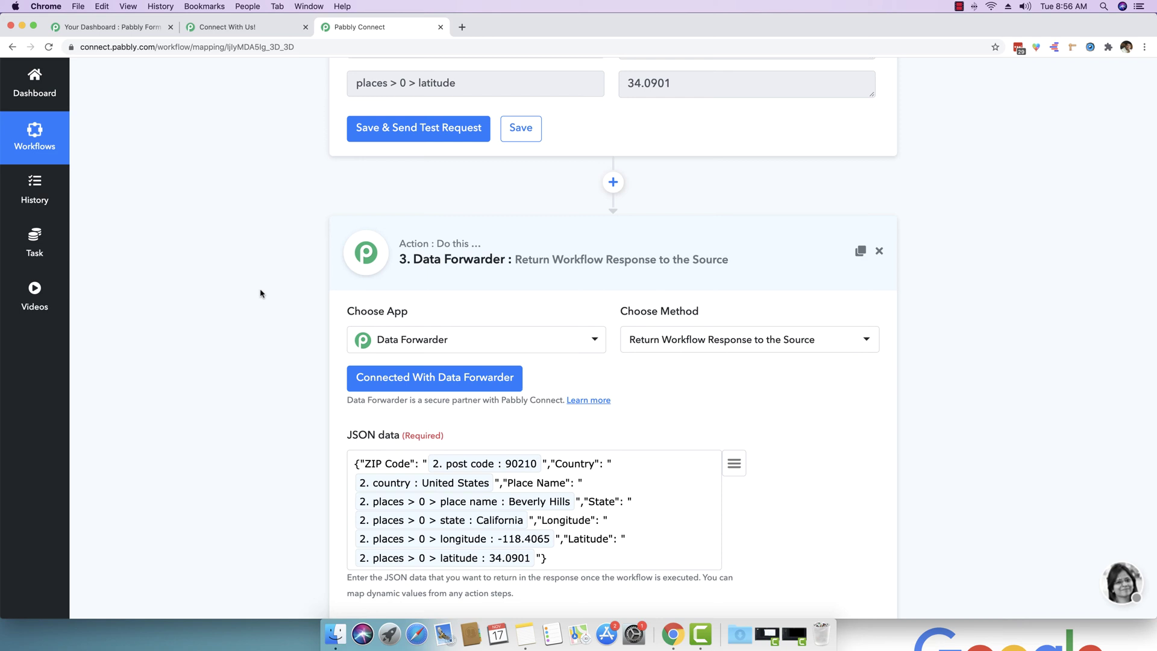
left_click(265, 27)
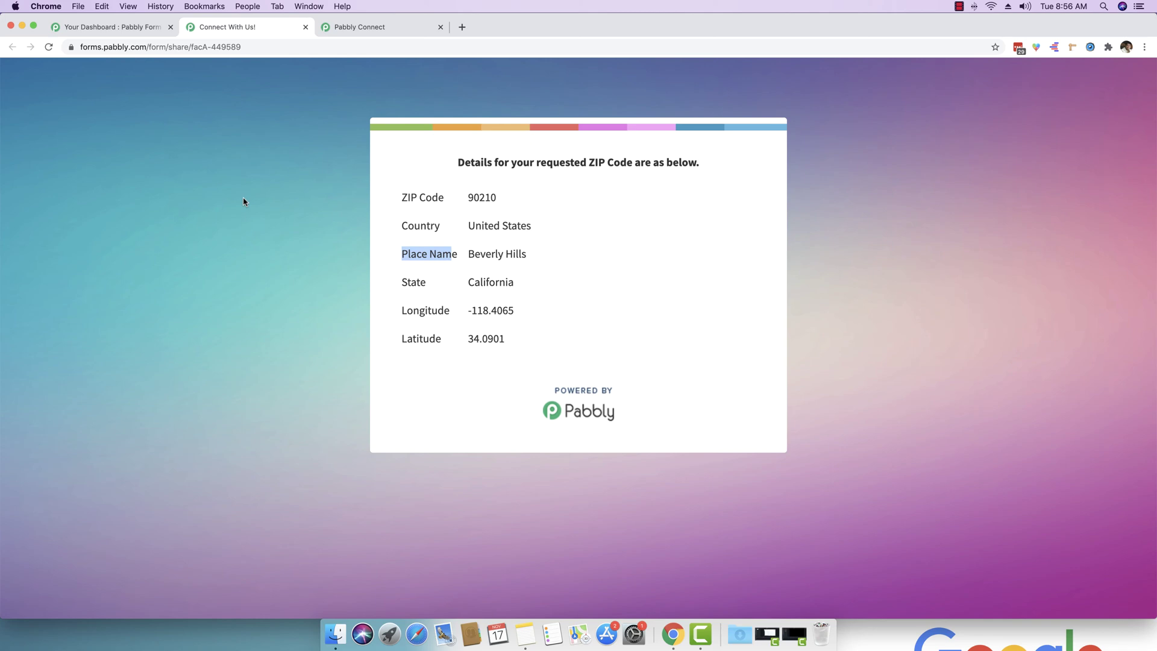
left_click(370, 27)
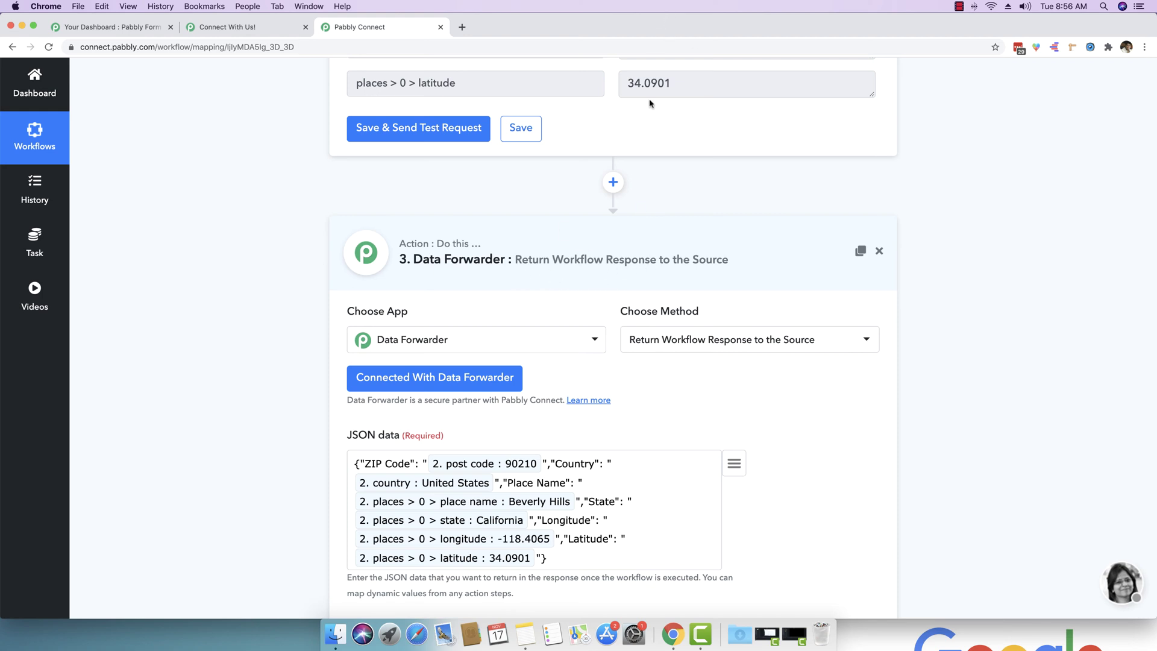
left_click(267, 27)
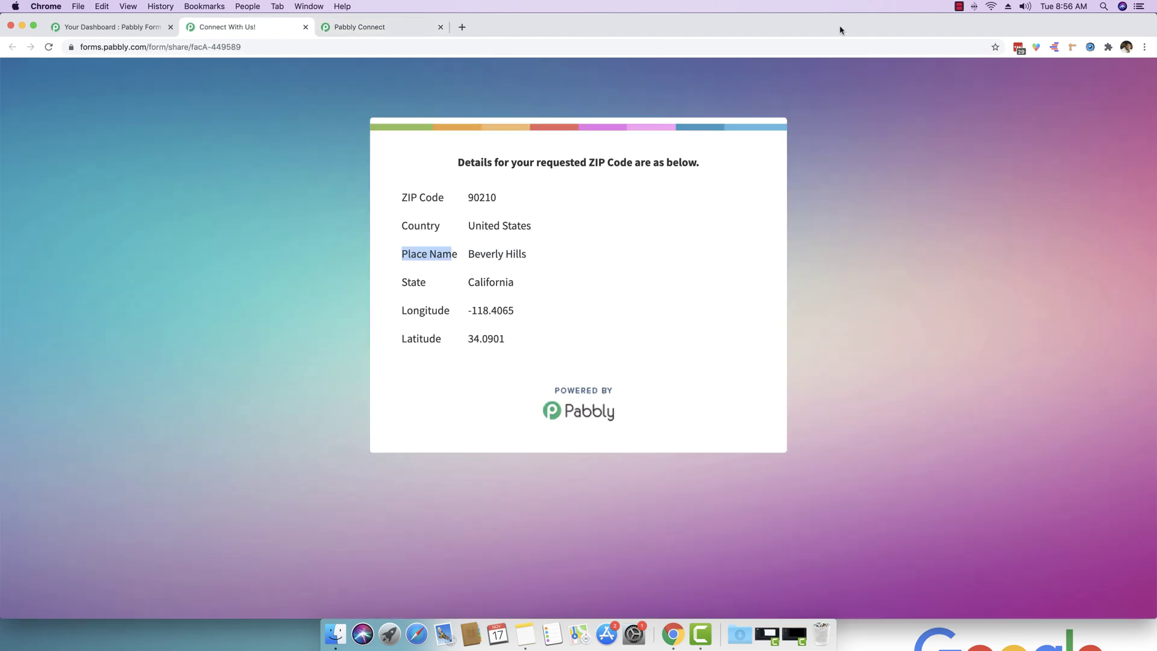
left_click(370, 27)
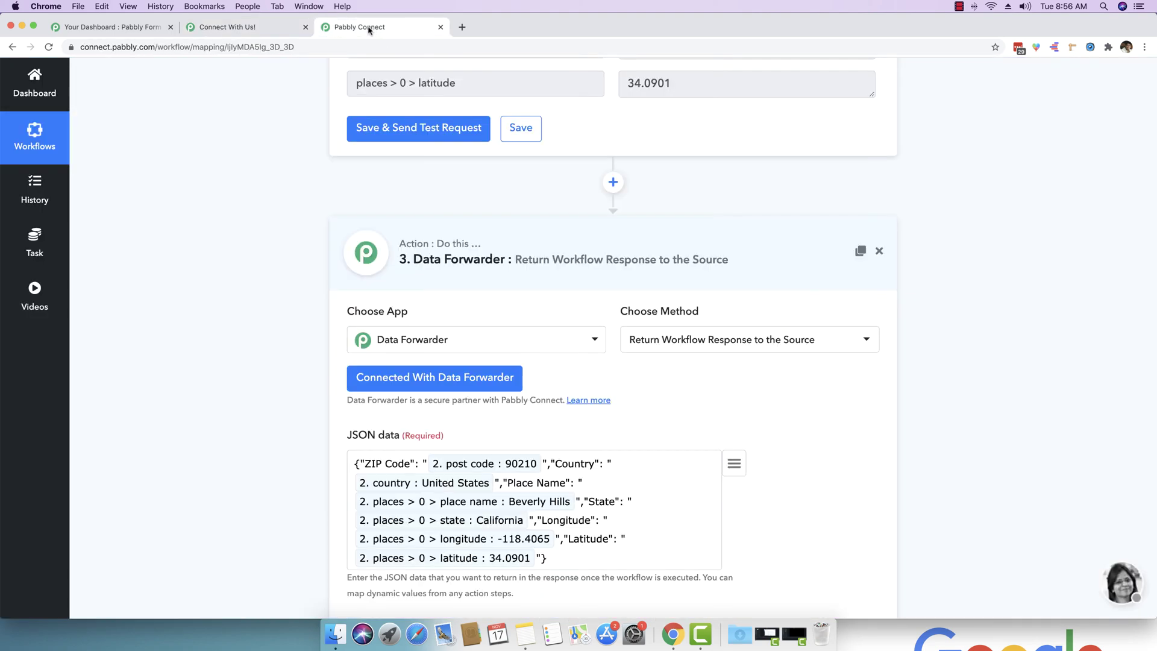
left_click(248, 28)
left_click(389, 28)
- Break the JSON after the opening brace and after the ZIP Code entry, putting Country on its own line
scroll(123, 253, "down", 3)
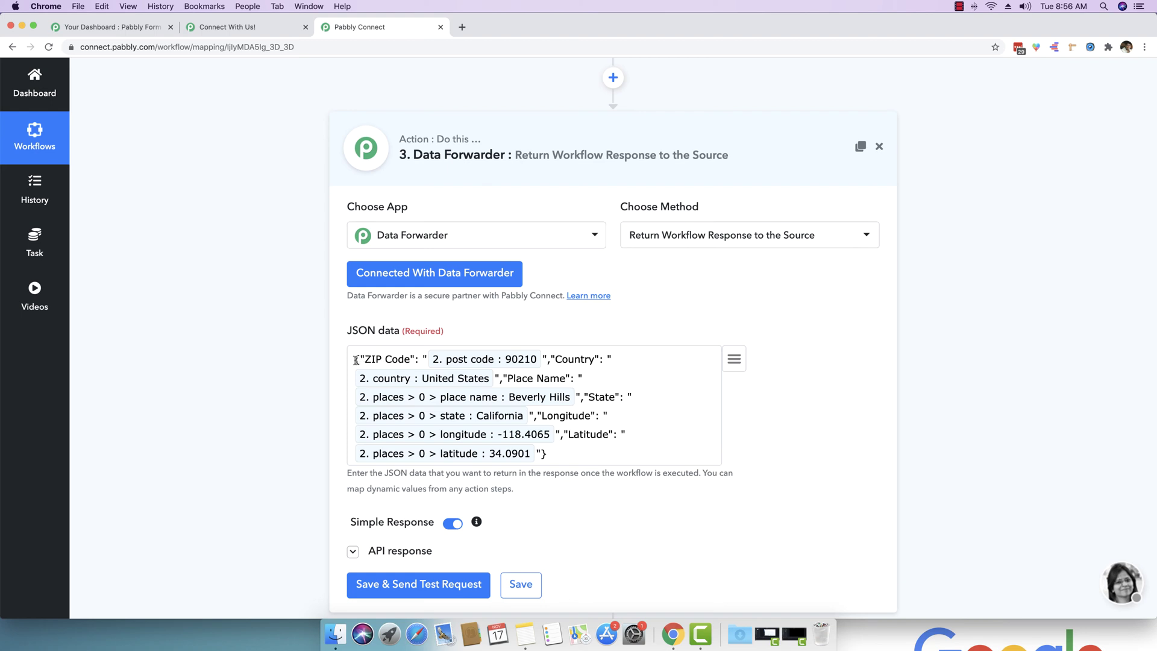
key("Return")
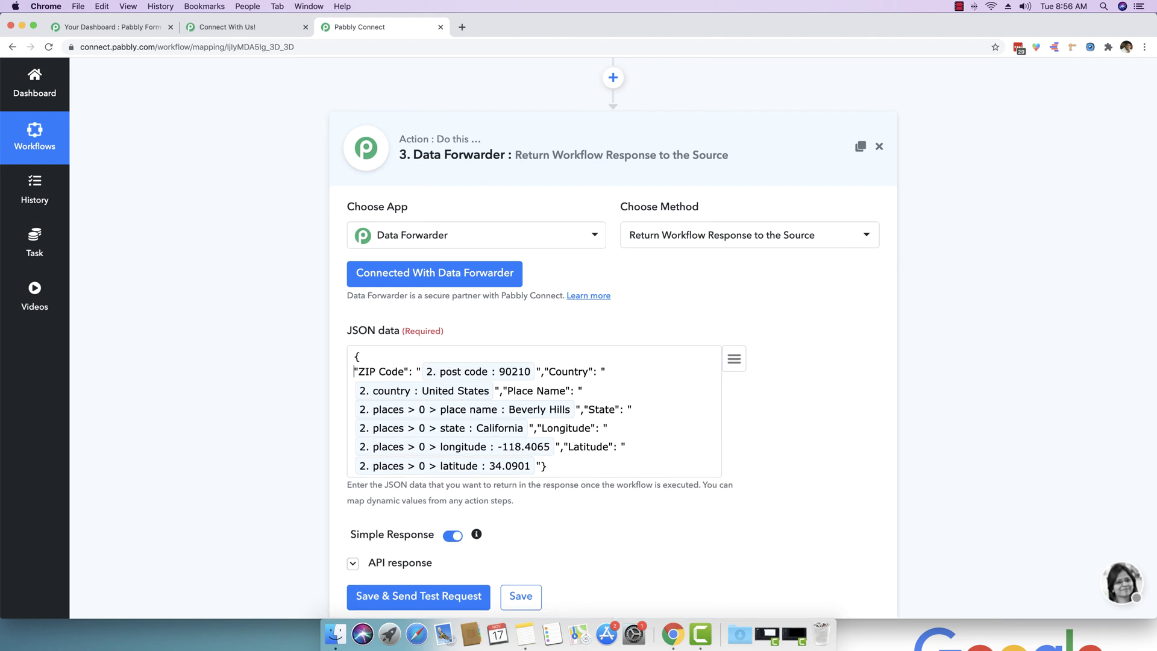
left_click(359, 359)
left_click_drag(403, 372, 358, 372)
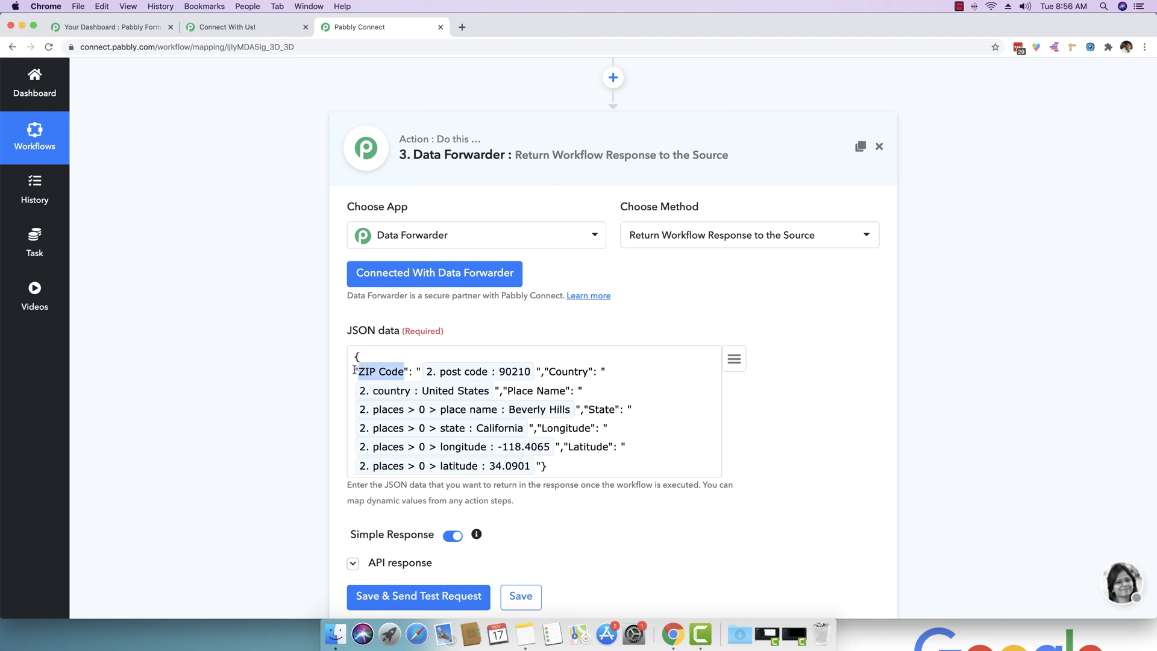
left_click(409, 372)
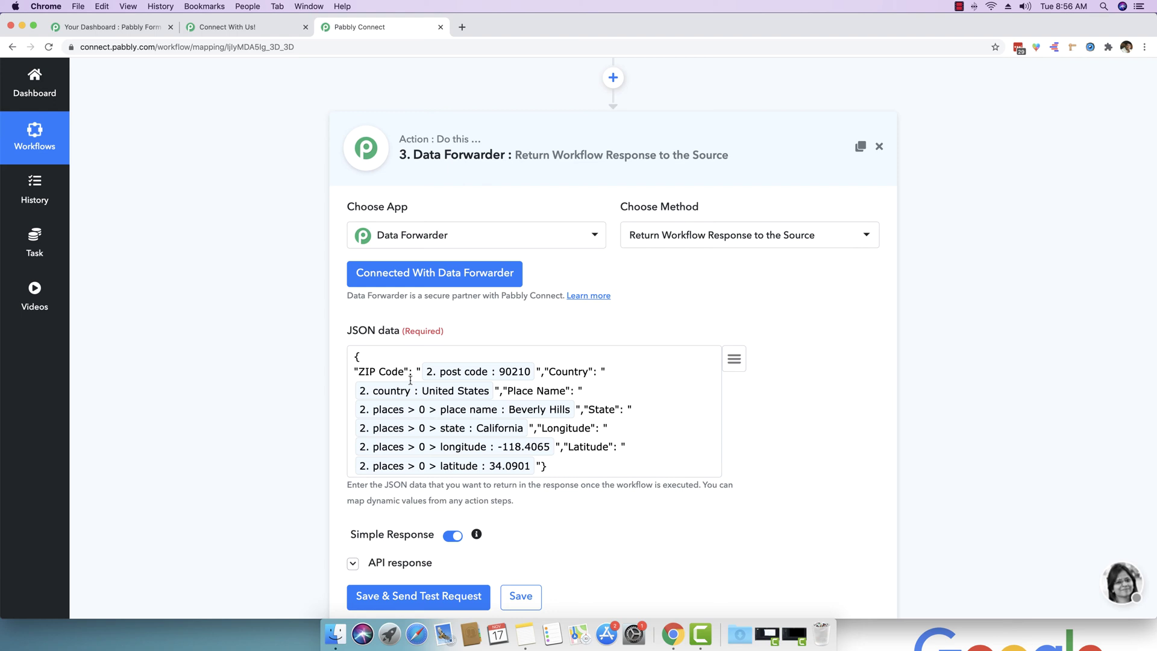
left_click(542, 372)
key("Return")
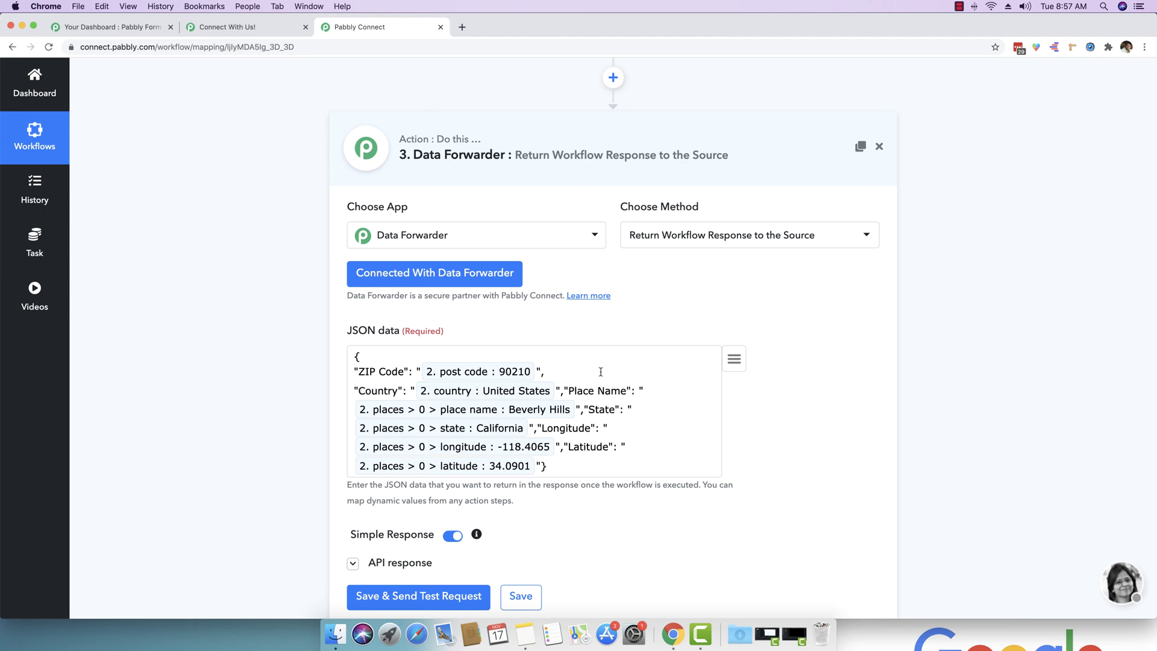
- Move the Place Name entry onto its own line in the JSON
double_click(371, 391)
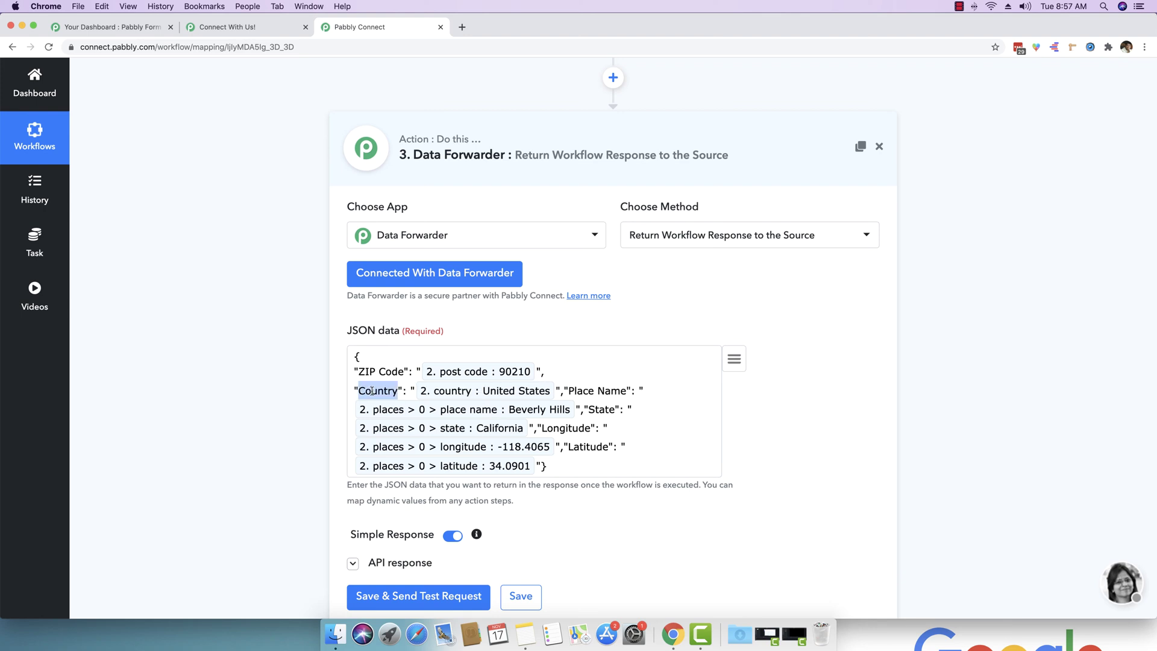
left_click(564, 390)
key("Return")
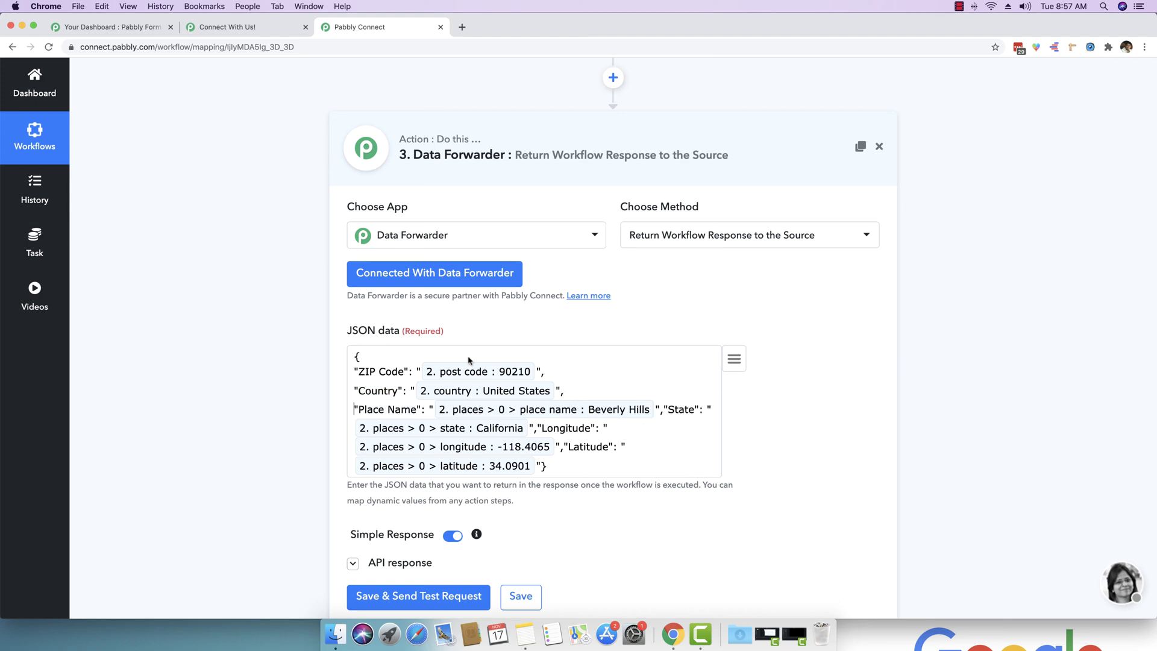
left_click_drag(359, 372, 405, 371)
key("Right")
scroll(388, 348, "up", 10)
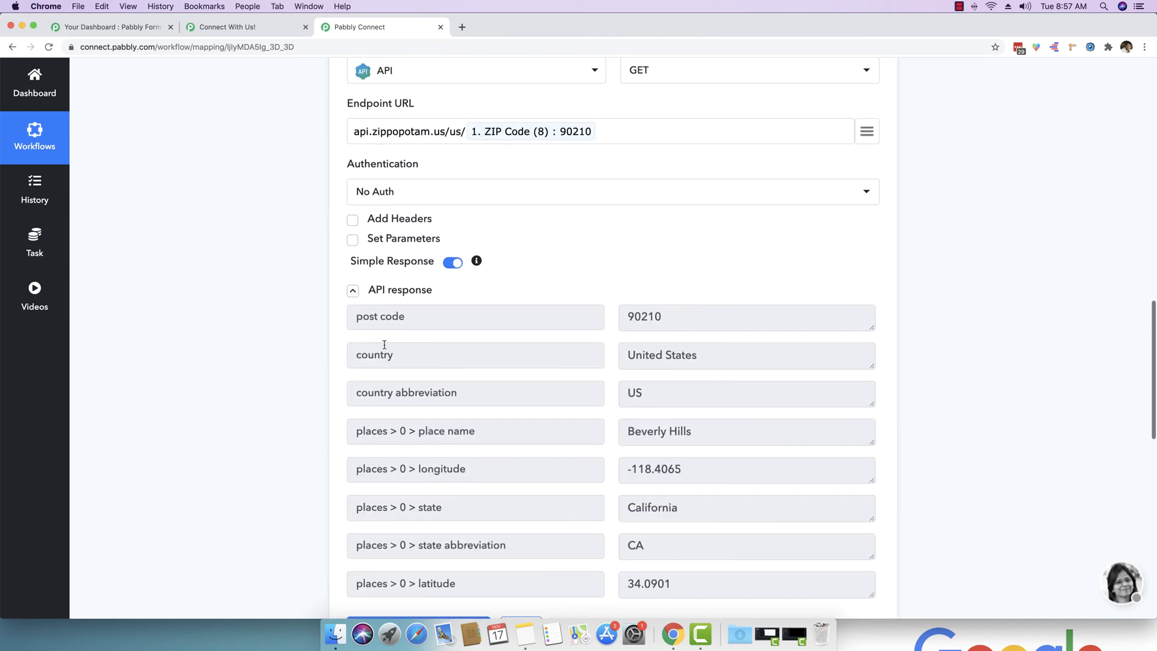
scroll(533, 339, "down", 10)
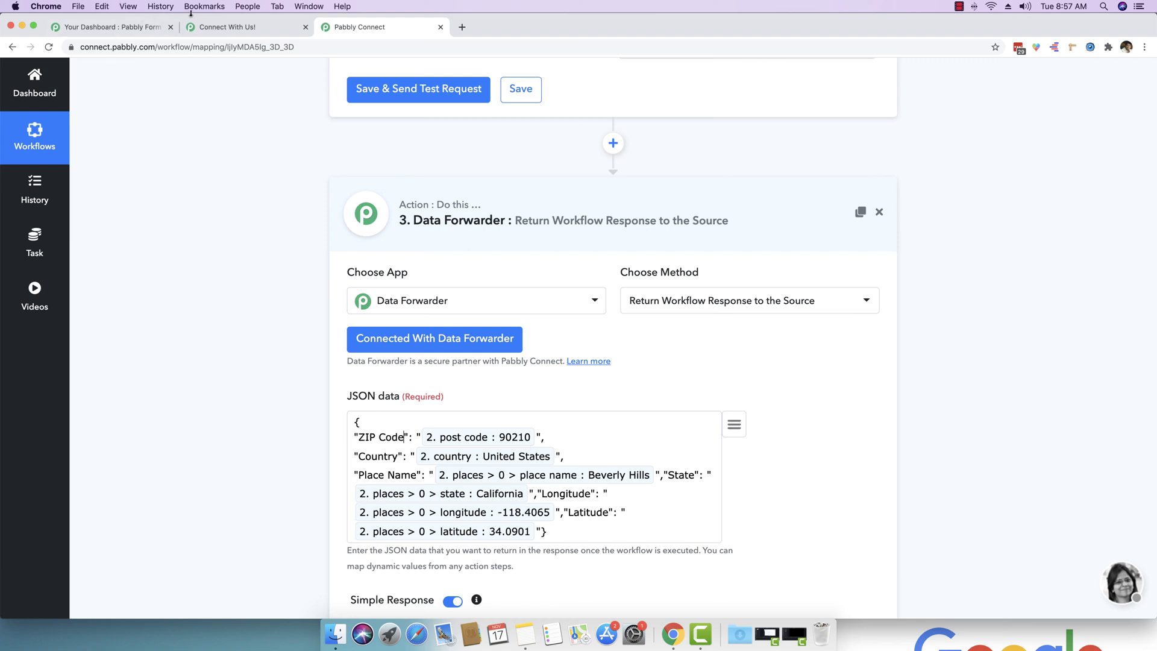
left_click(231, 45)
left_click(233, 35)
left_click(429, 200)
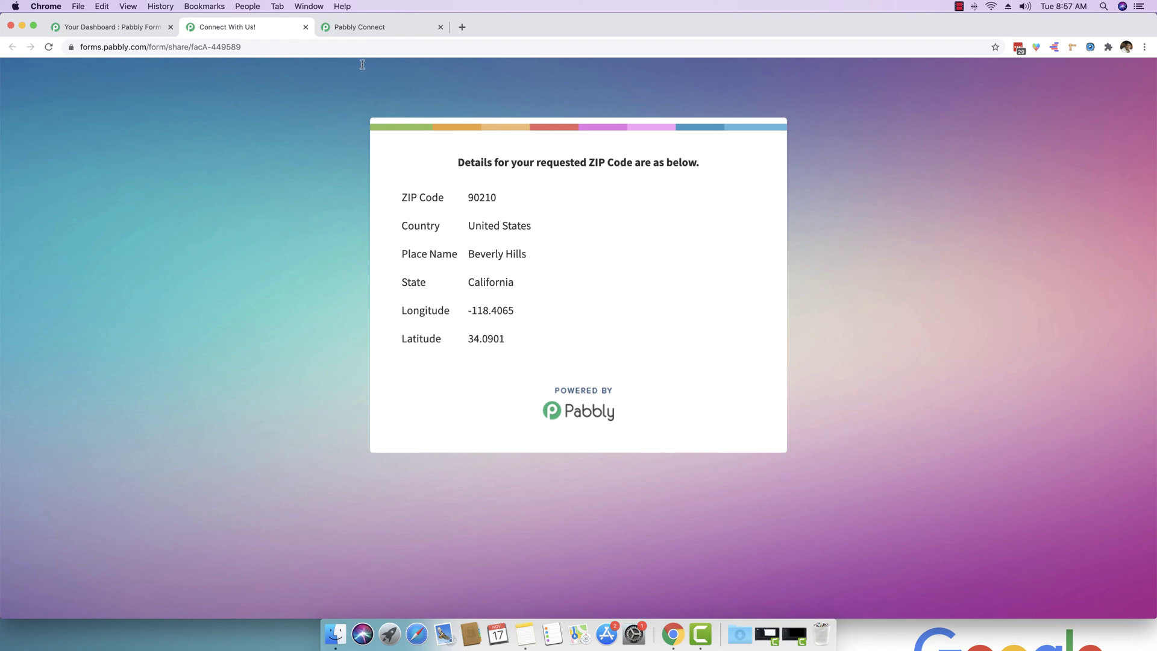
left_click(357, 32)
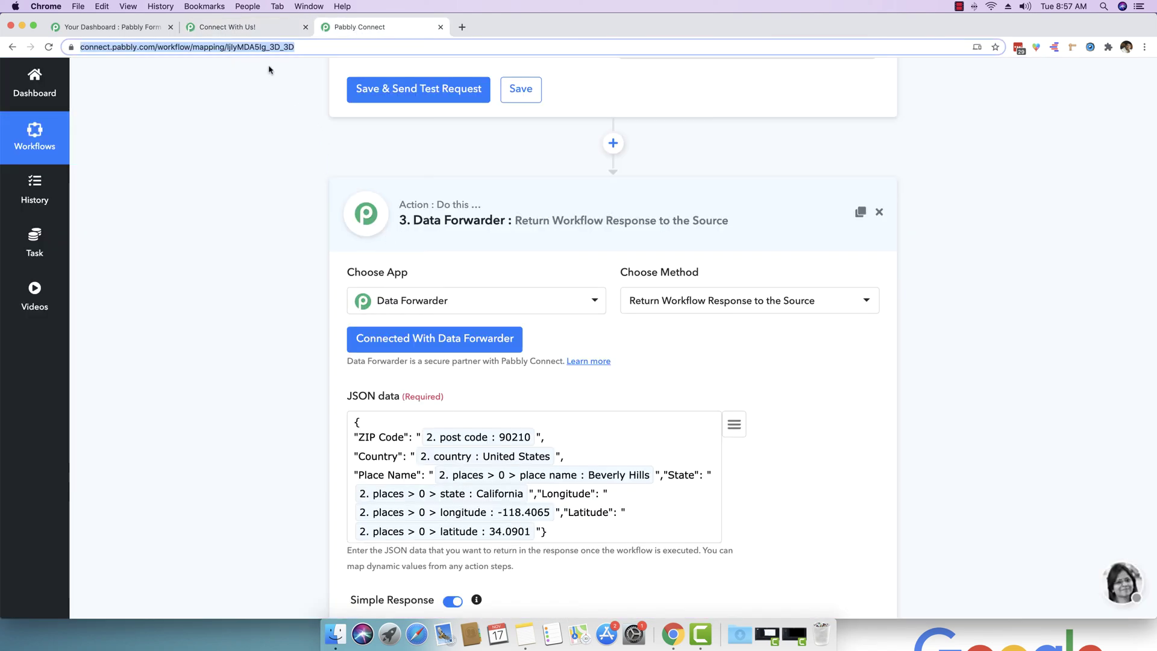
left_click(254, 30)
left_click(362, 30)
- Join Place Name, Country and ZIP Code back onto the opening brace's line
left_click(355, 455)
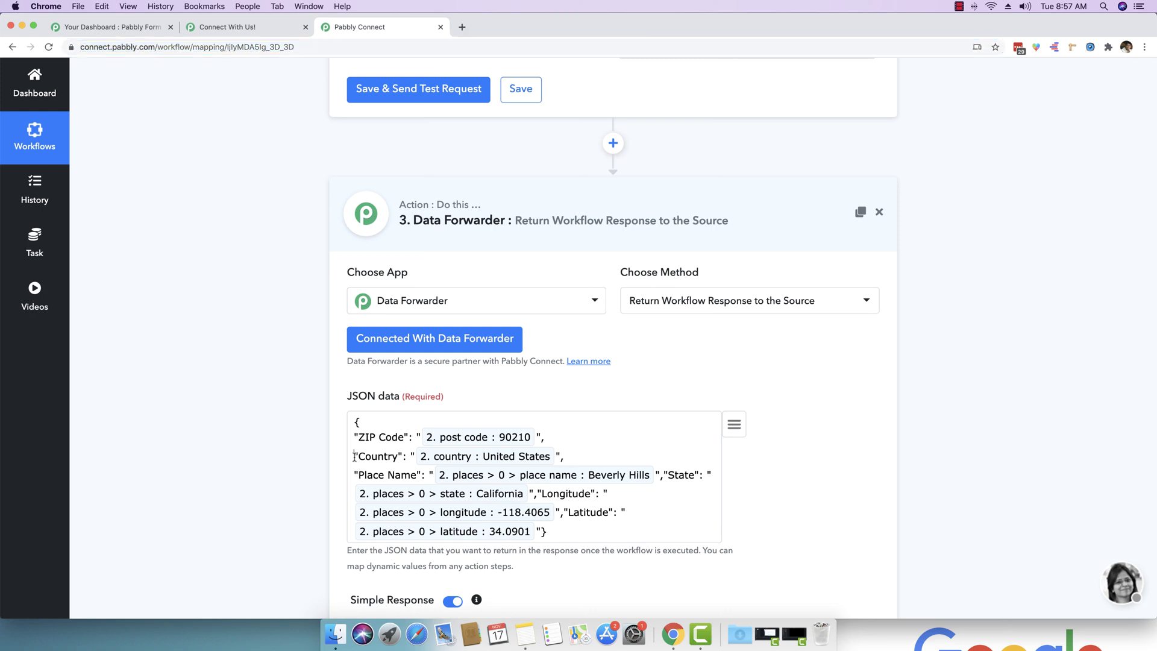
left_click(354, 474)
key("BackSpace")
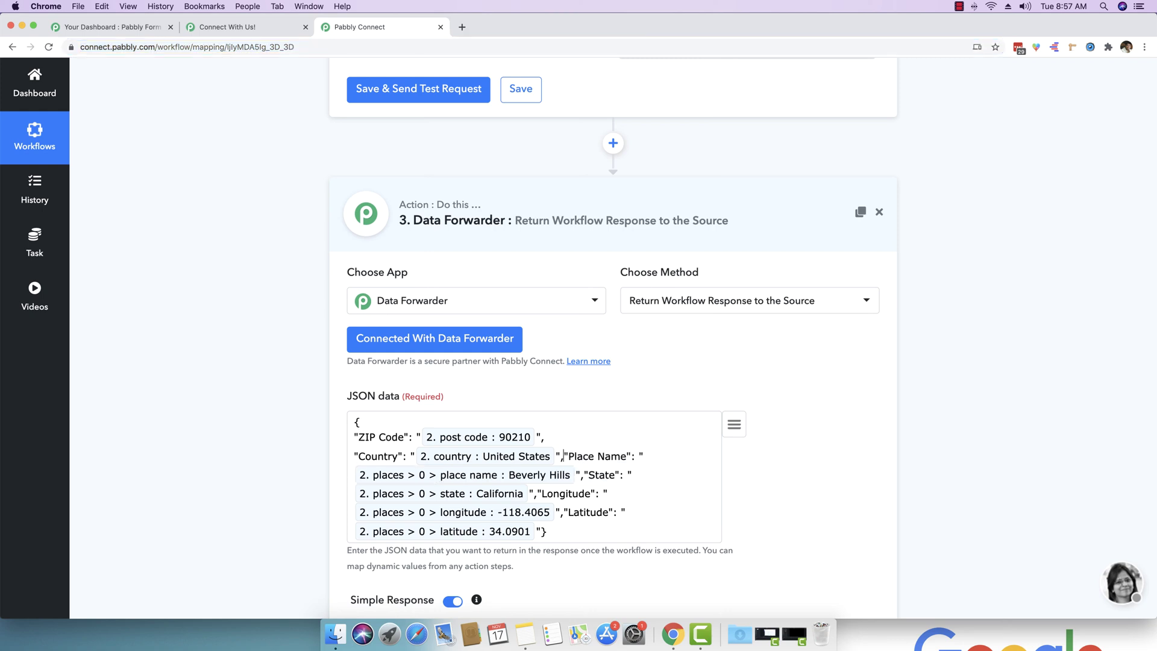
left_click(355, 456)
key("BackSpace")
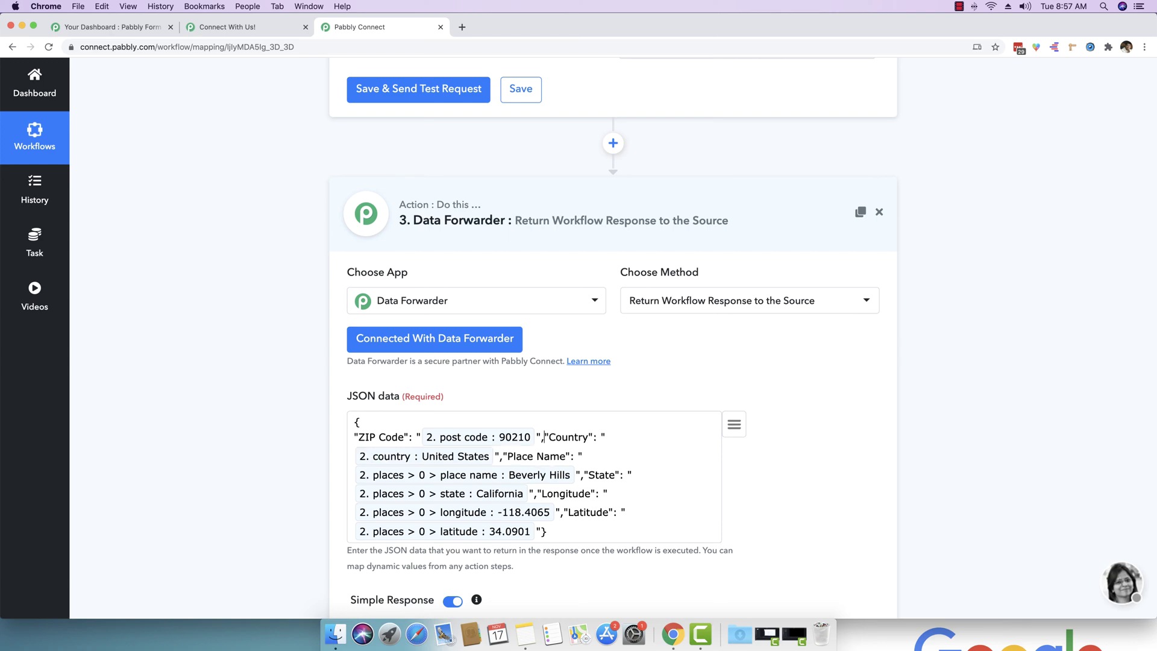
left_click(355, 437)
key("BackSpace")
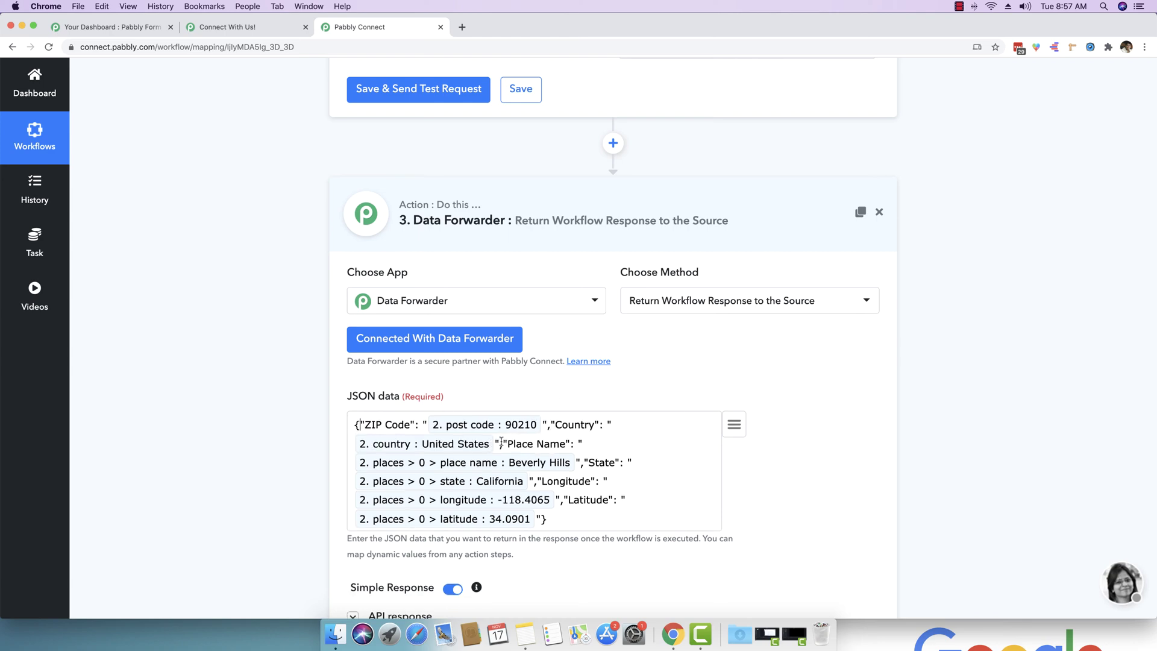
- Save the Data Forwarder step, confirm, and return to the ZIP details results page
scroll(506, 451, "down", 3)
left_click(520, 489)
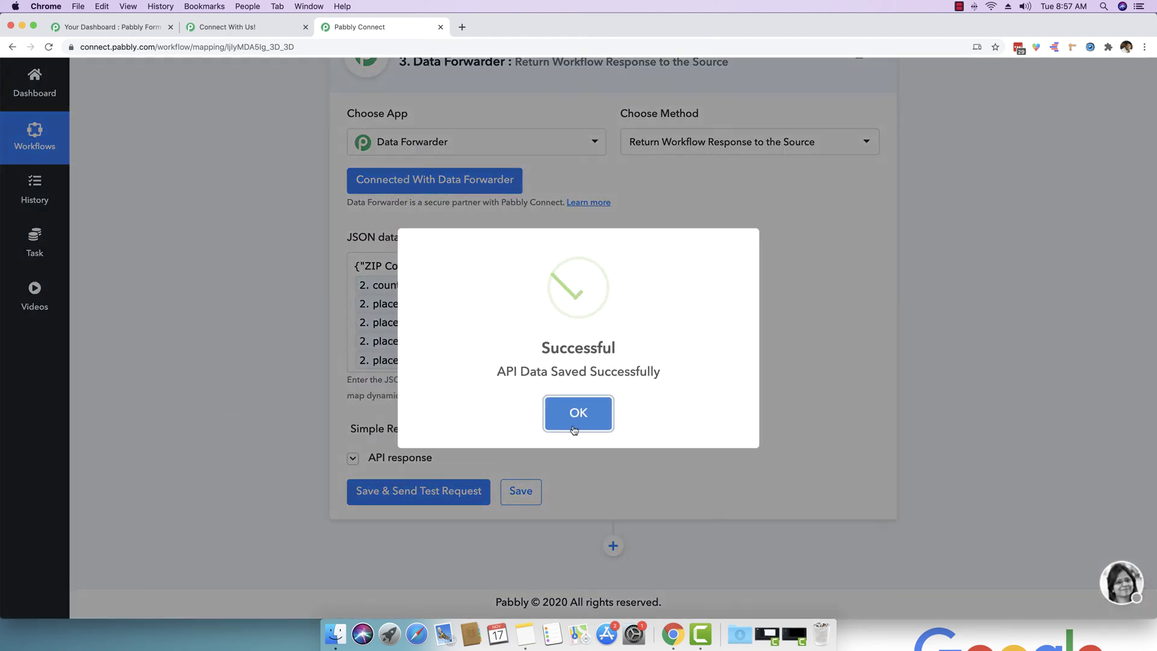
left_click(579, 410)
scroll(573, 488, "up", 7)
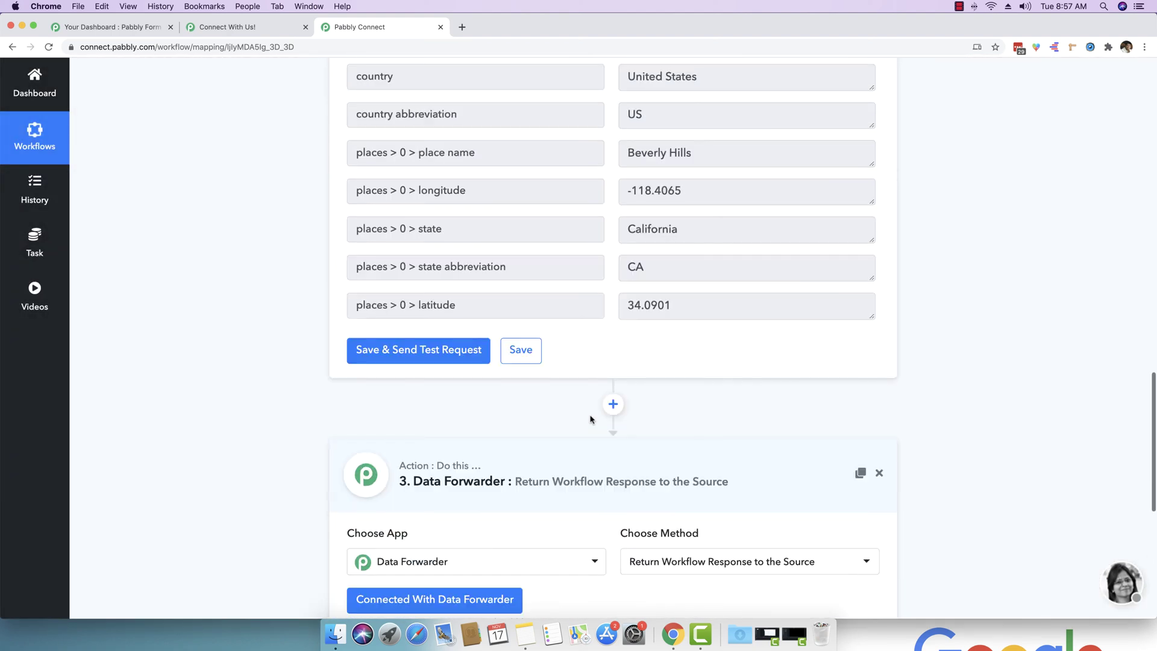
scroll(572, 488, "up", 12)
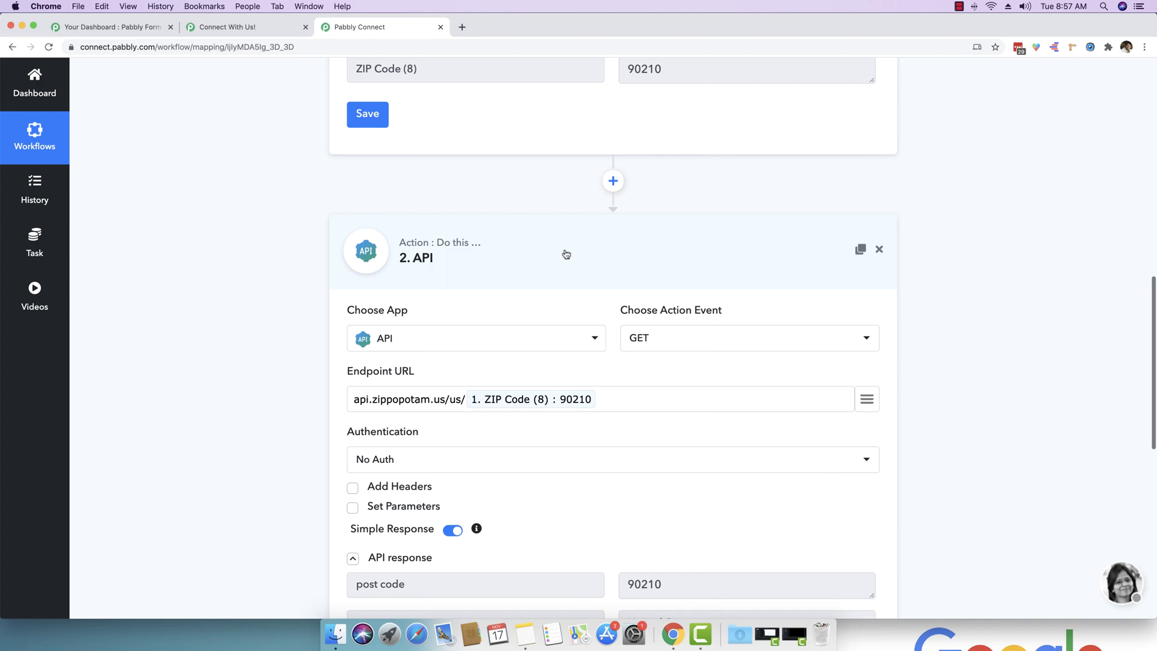
scroll(566, 254, "up", 6)
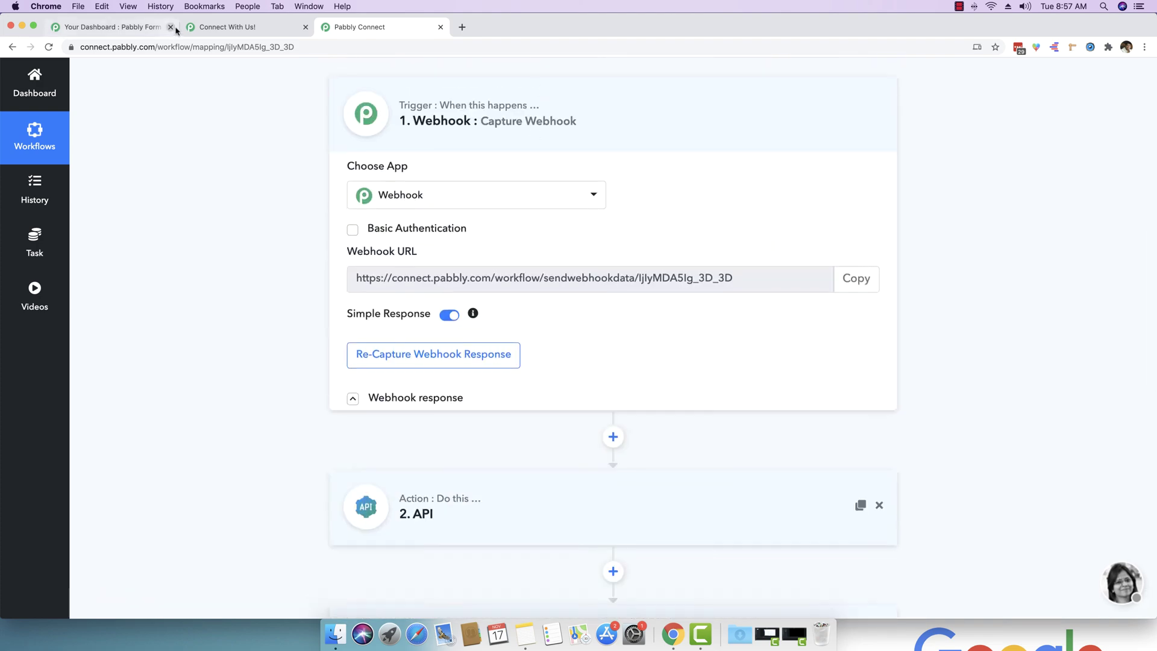
left_click(221, 27)
left_click(222, 45)
- Reload the shared ZIP Code to City form page
key("BackSpace")
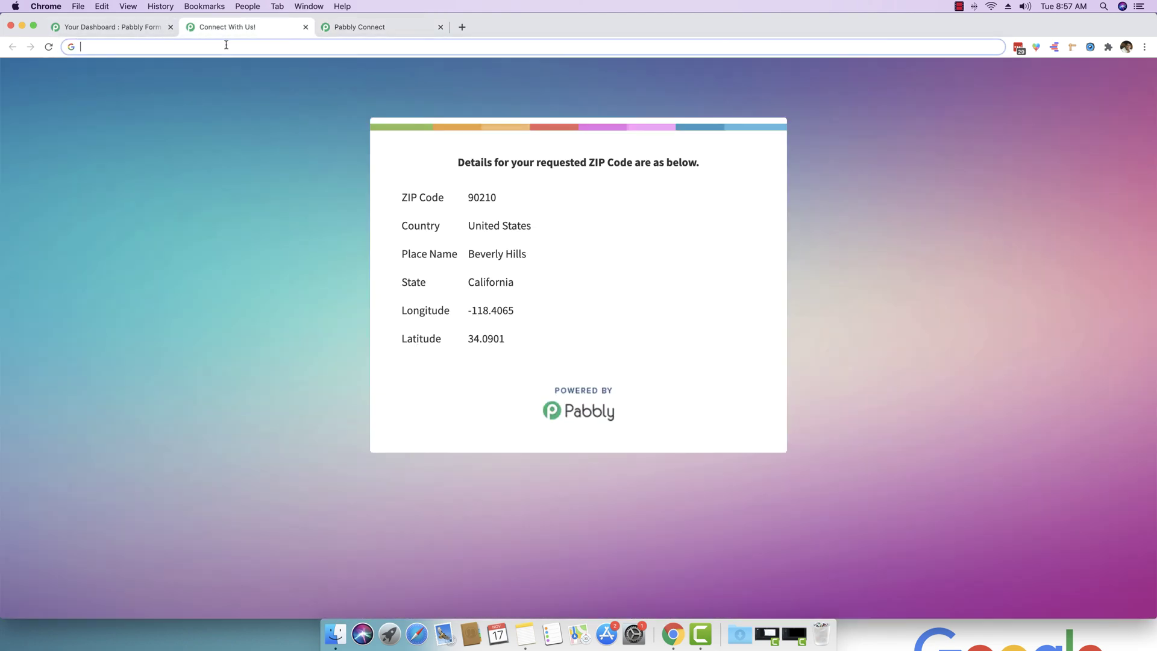
key("Escape")
key("Return")
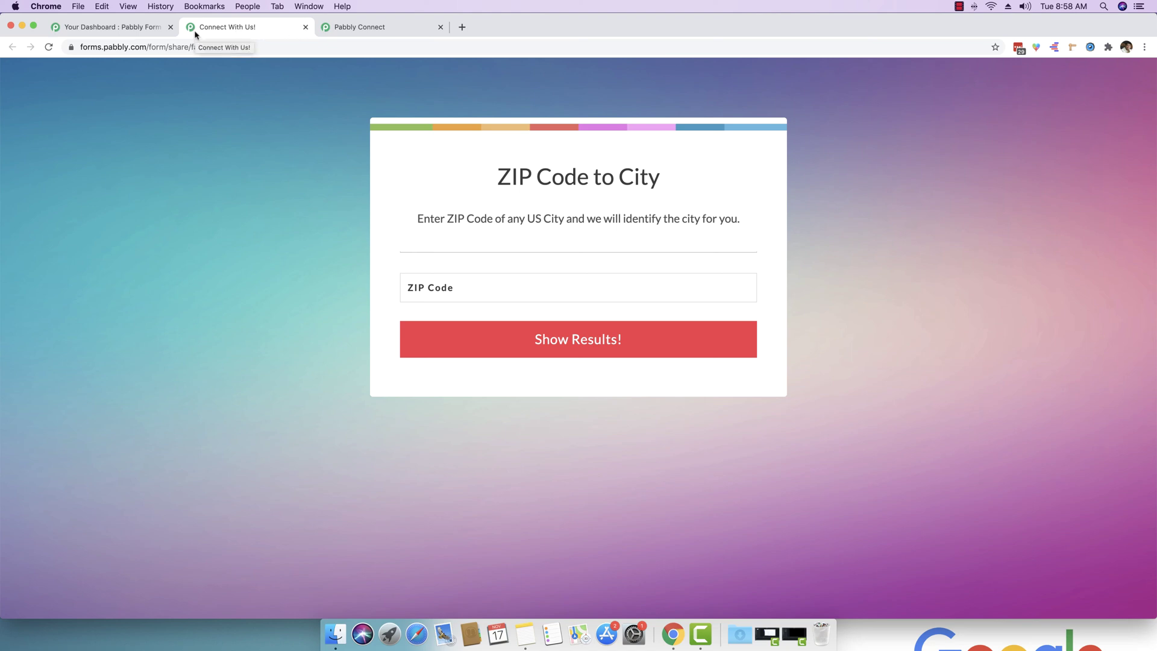
- Open the Connect With Us! form's settings from the forms dashboard
left_click(129, 28)
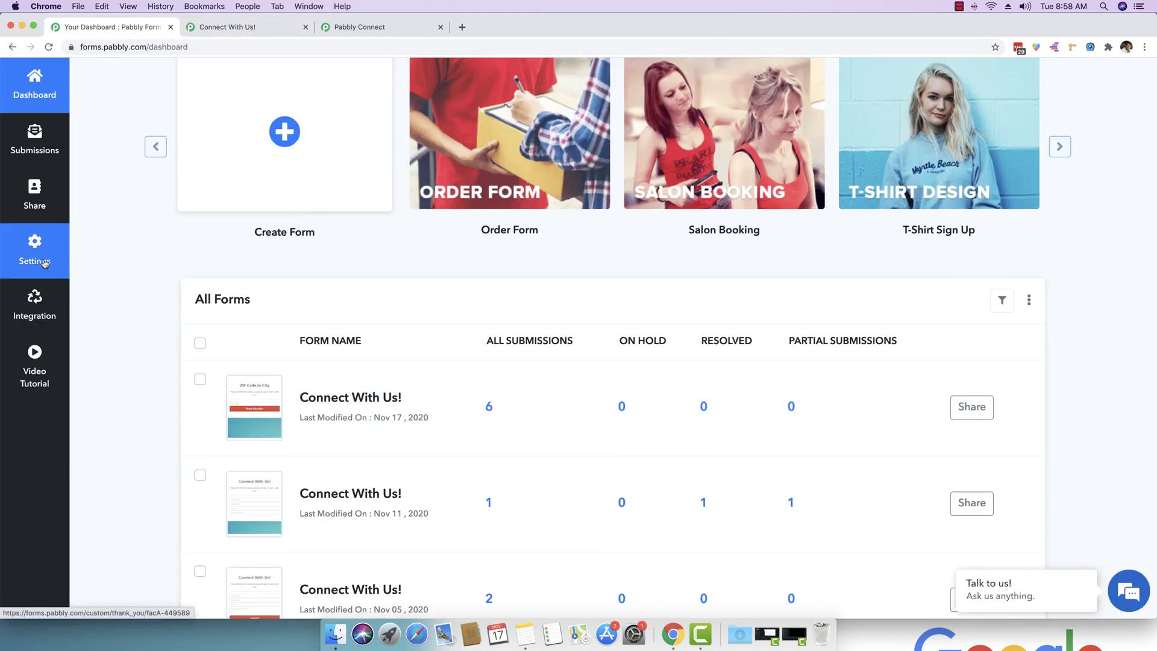
scroll(139, 251, "up", 1)
left_click(255, 28)
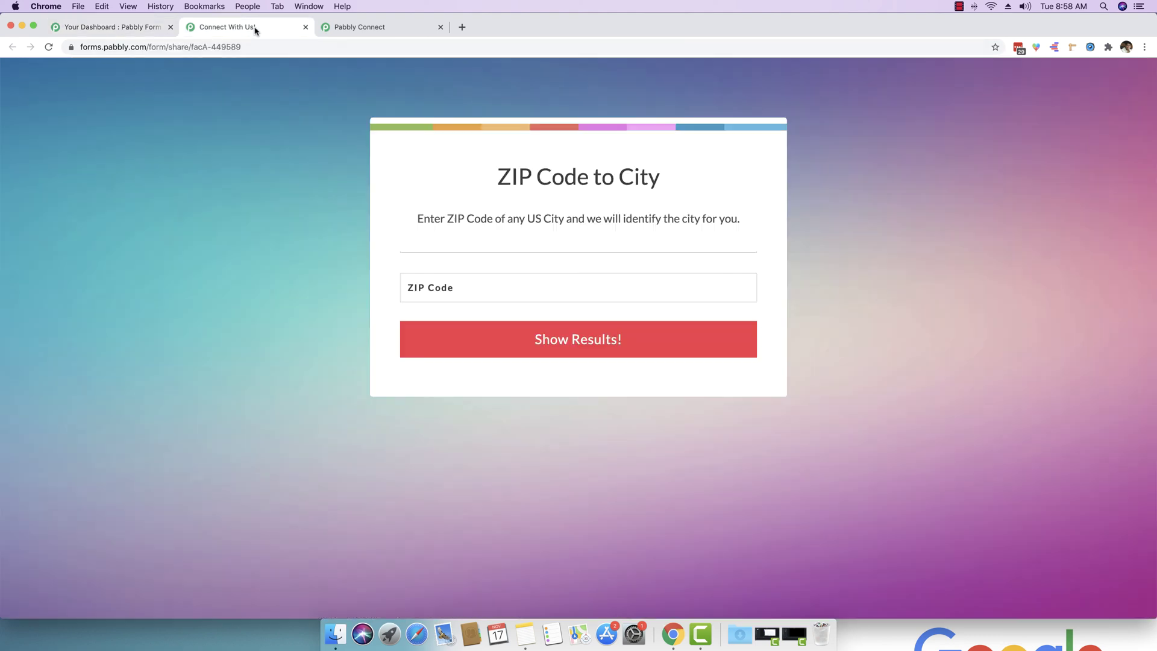
left_click(156, 27)
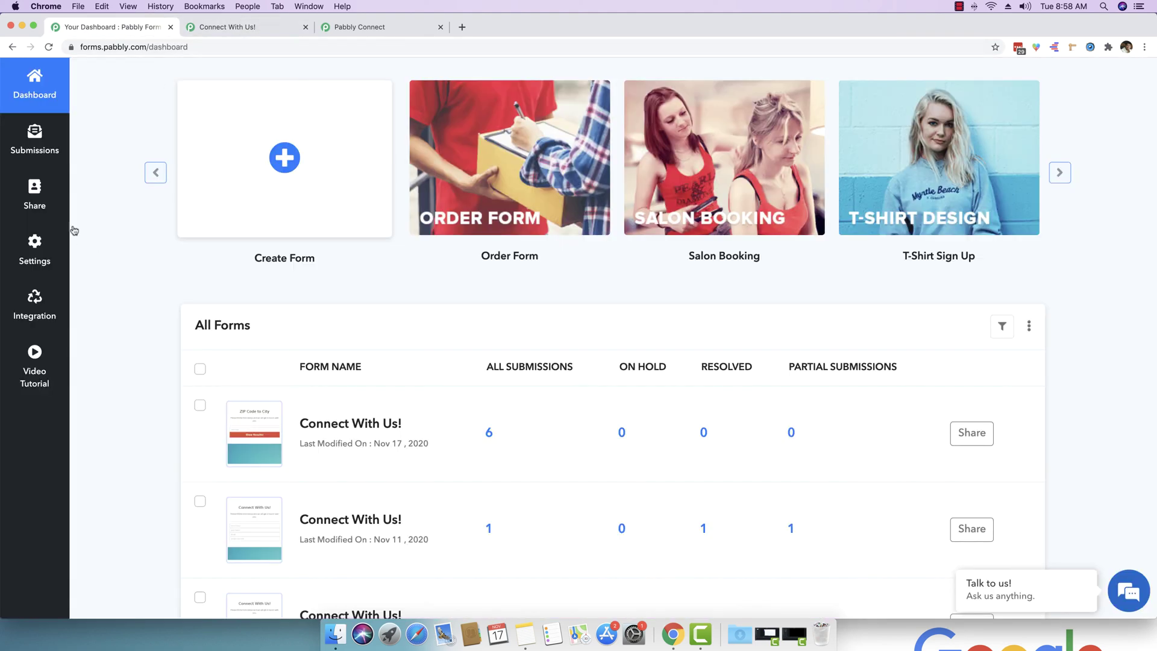
left_click(35, 250)
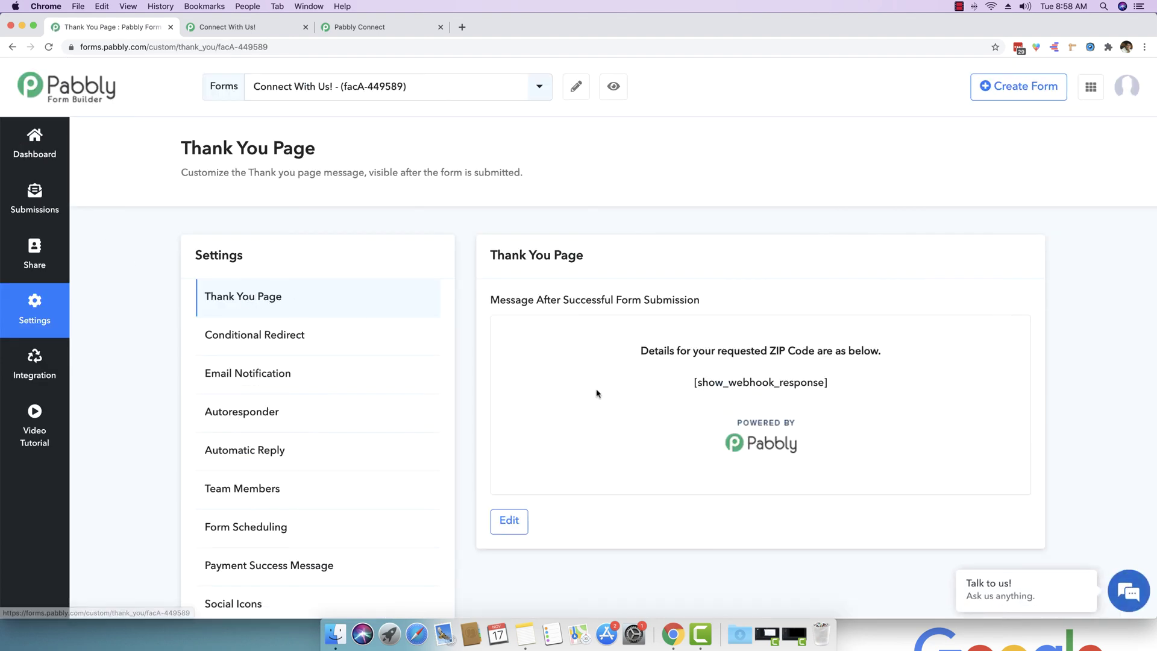
- Edit the thank-you message, highlighting its ZIP Code details heading and [show_webhook_response] placeholder
left_click(509, 522)
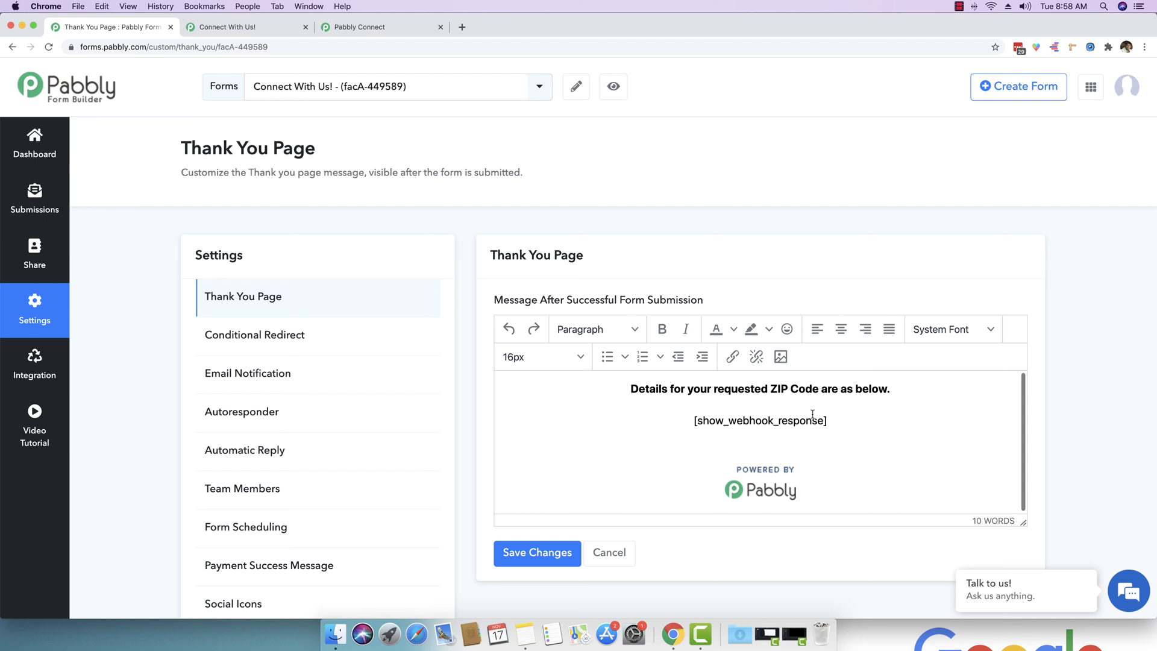
left_click_drag(828, 420, 691, 421)
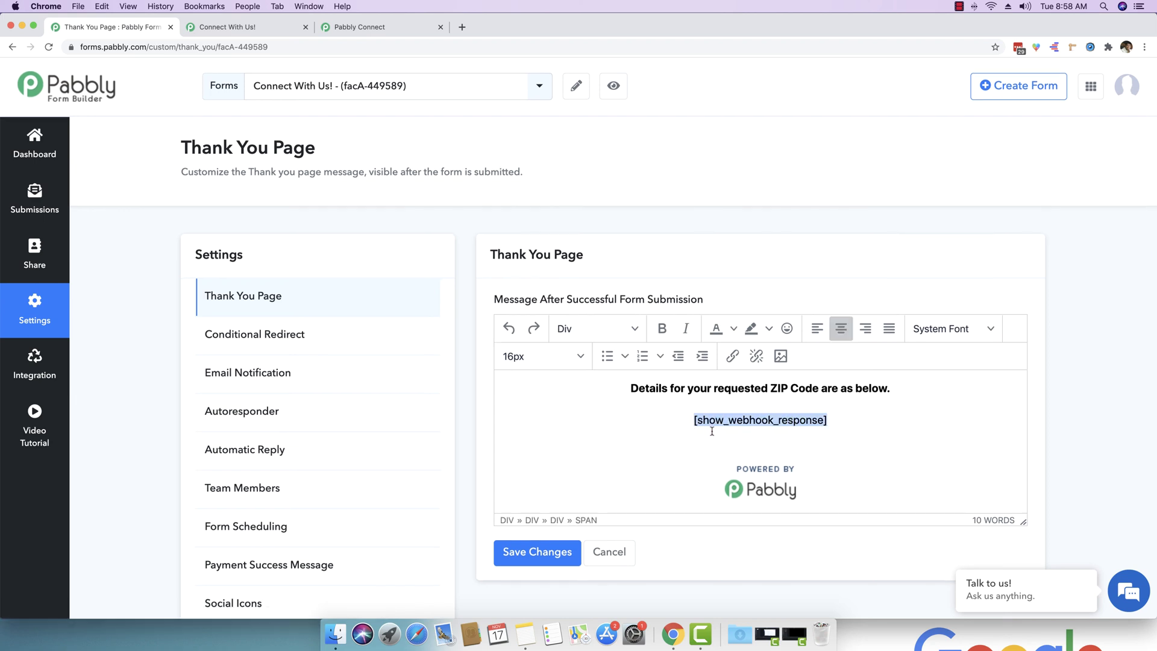
left_click(733, 431)
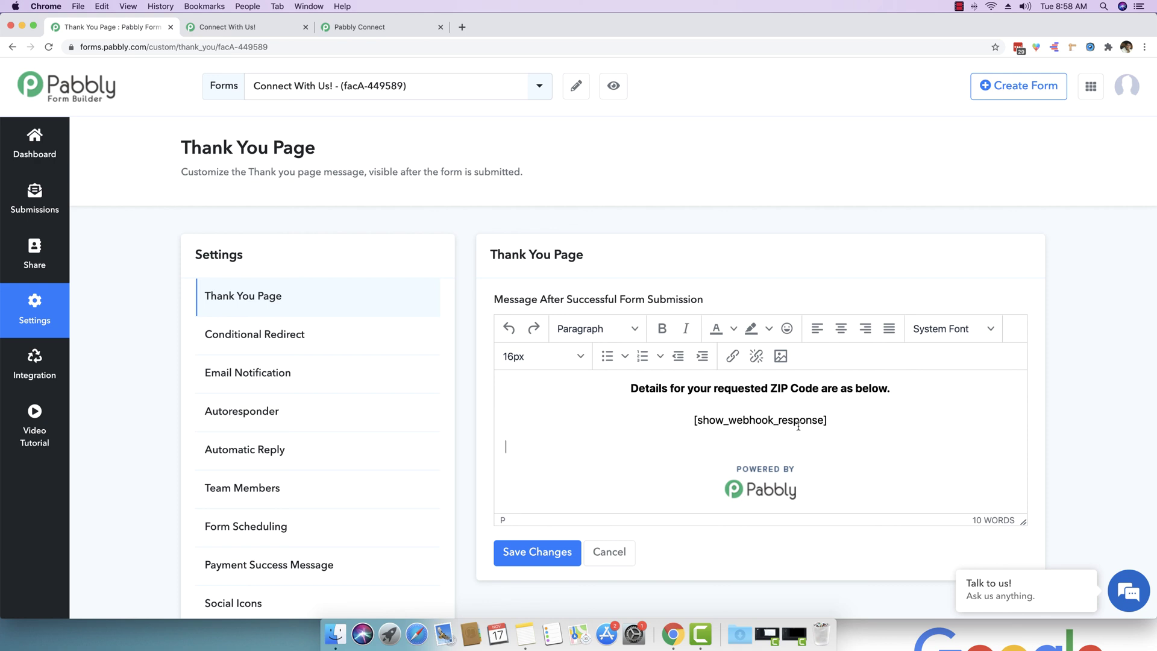
left_click_drag(629, 390, 886, 392)
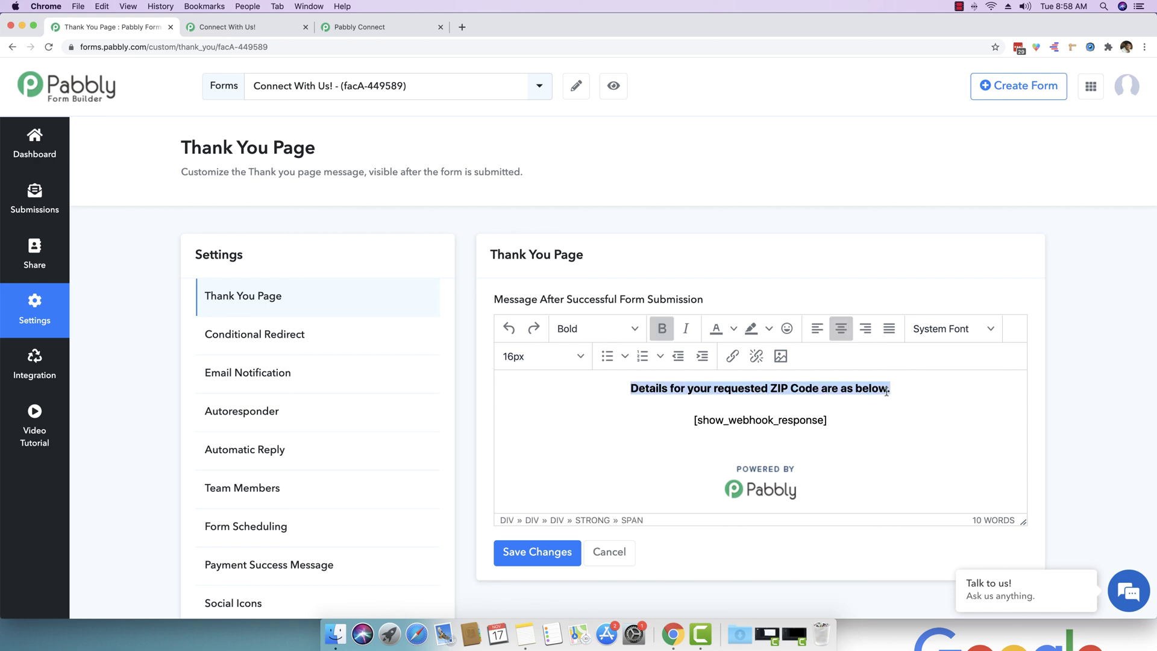
left_click(898, 392)
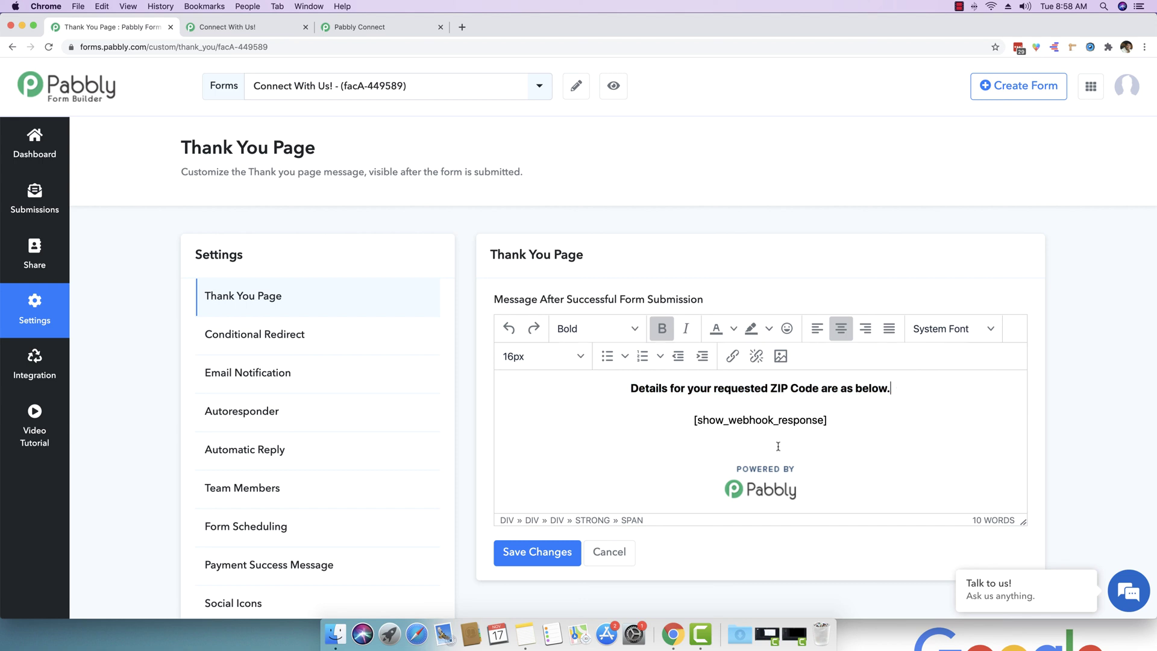
left_click_drag(829, 420, 700, 420)
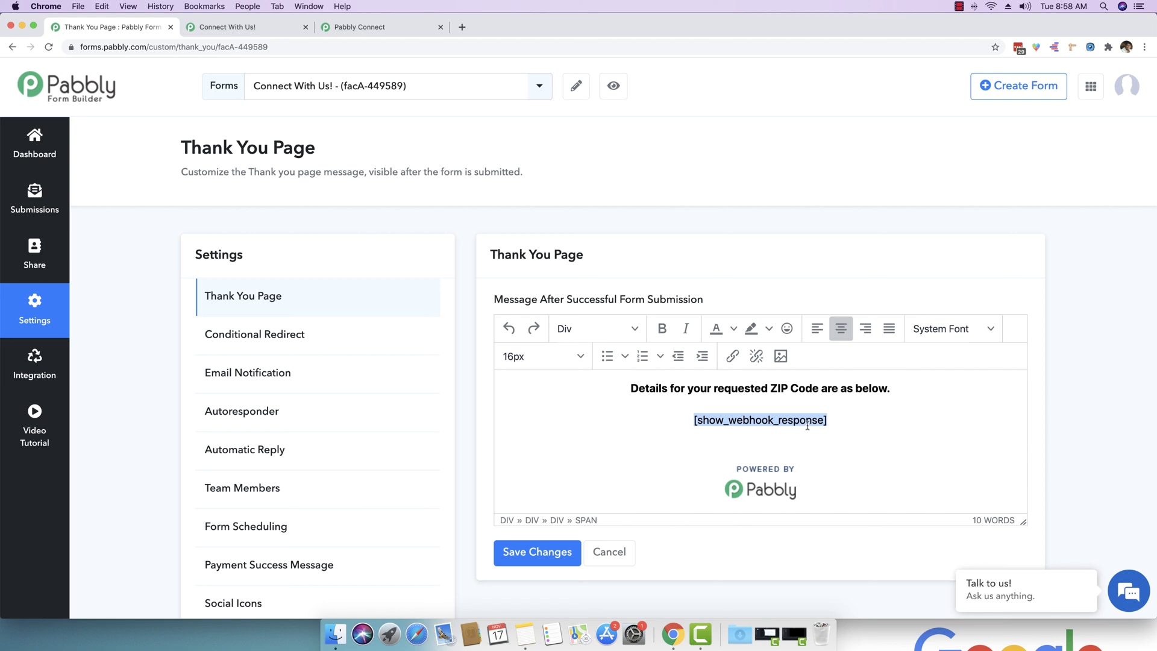
left_click(710, 422)
left_click_drag(697, 421, 824, 421)
key("Right")
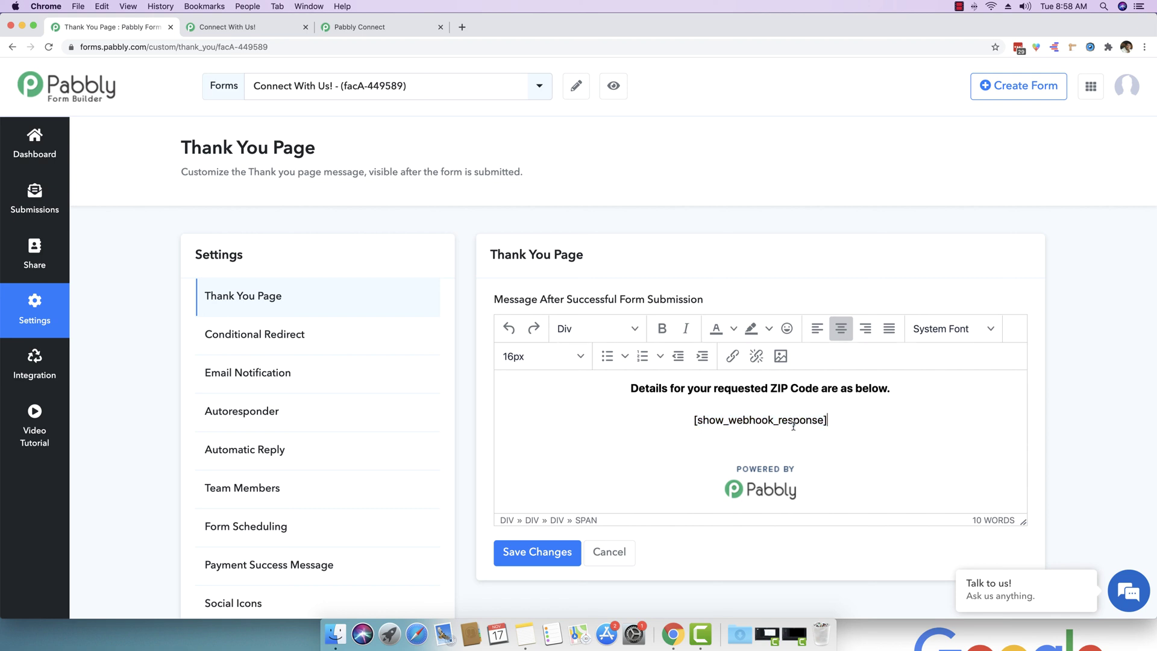